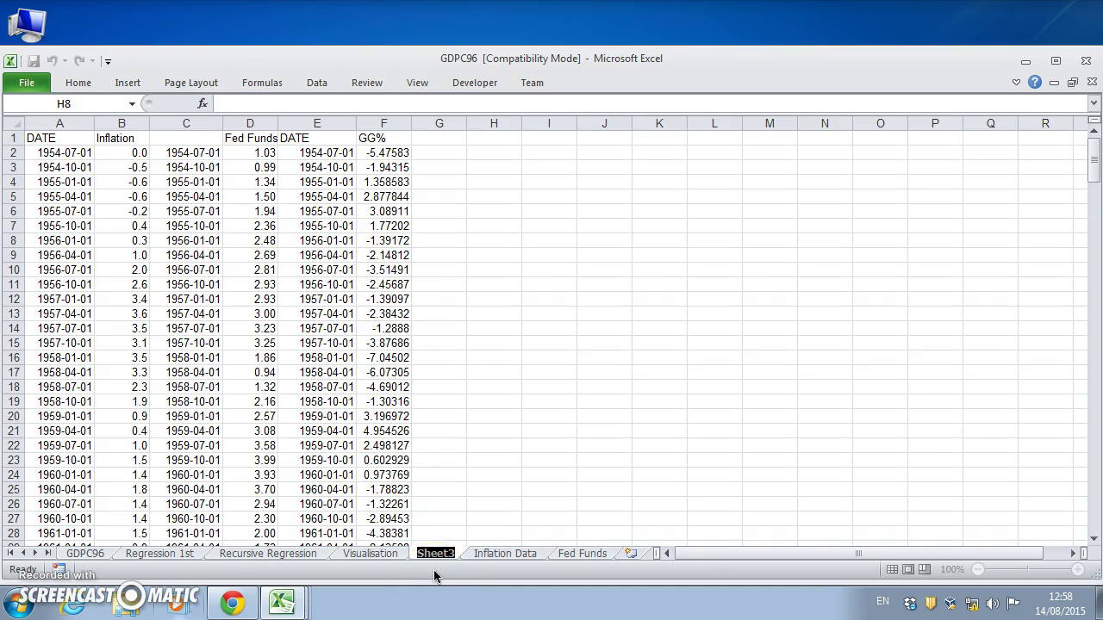
Rename Sheet3 as "Raw Data for Taylor Rule".
click(435, 553)
text(R)
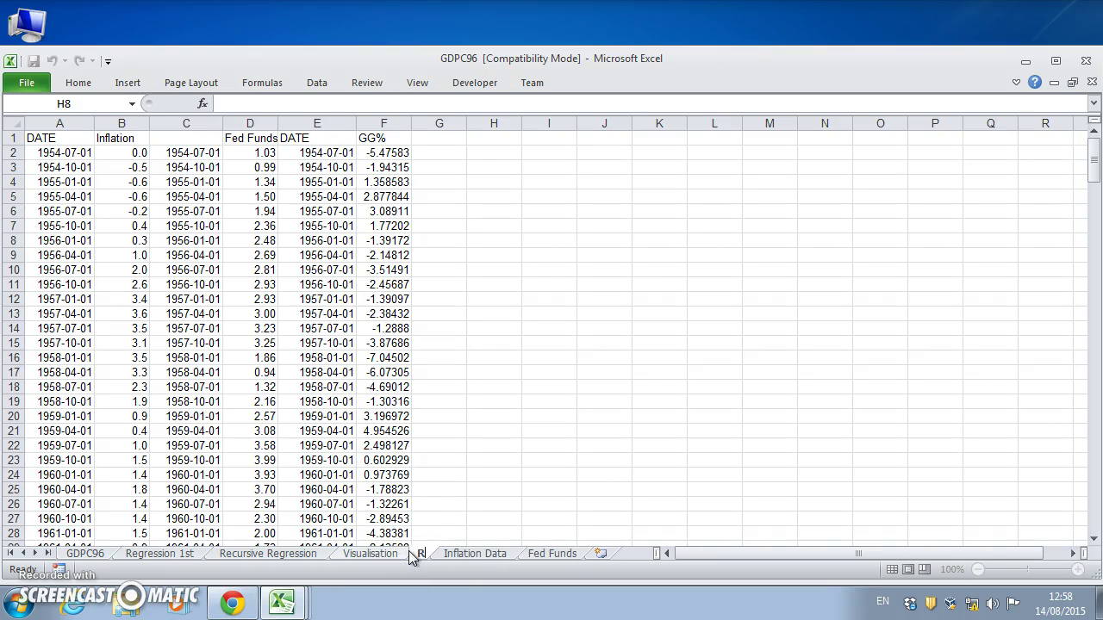
text(aw Data)
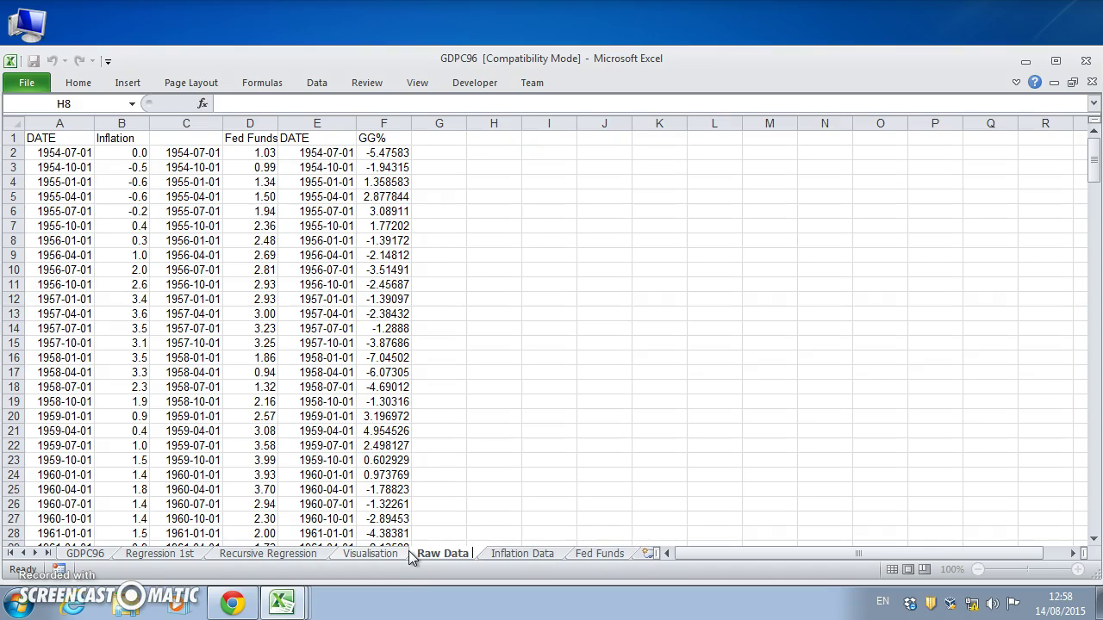
text( for Taylor Rule)
click(514, 553)
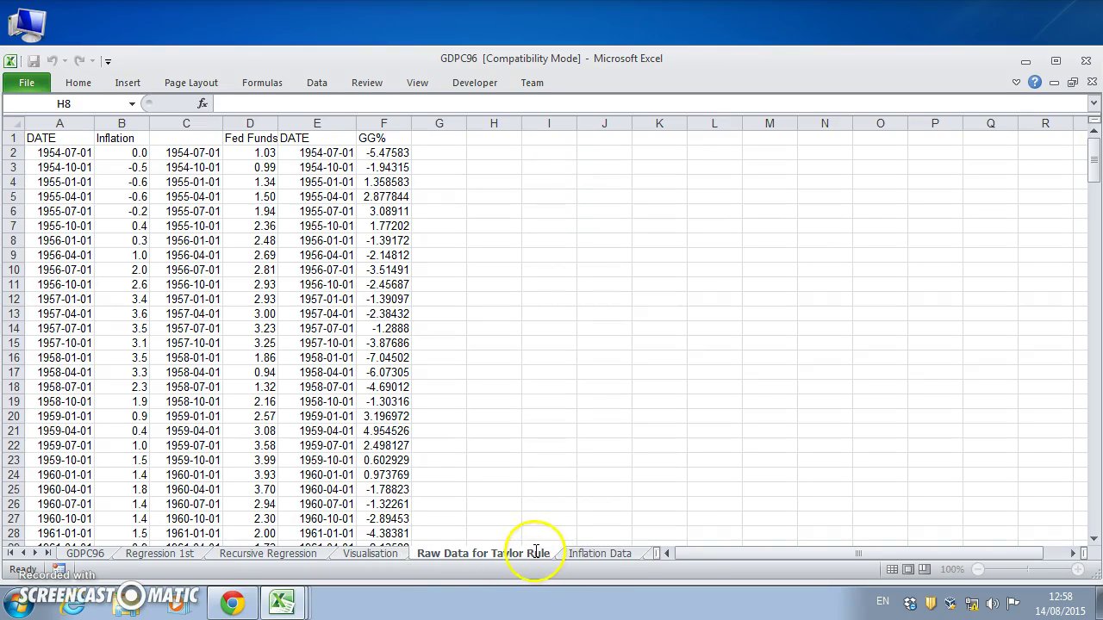
click(527, 517)
Copy the entire Raw Data for Taylor Rule sheet into a new worksheet placed after Fed Funds.
click(17, 126)
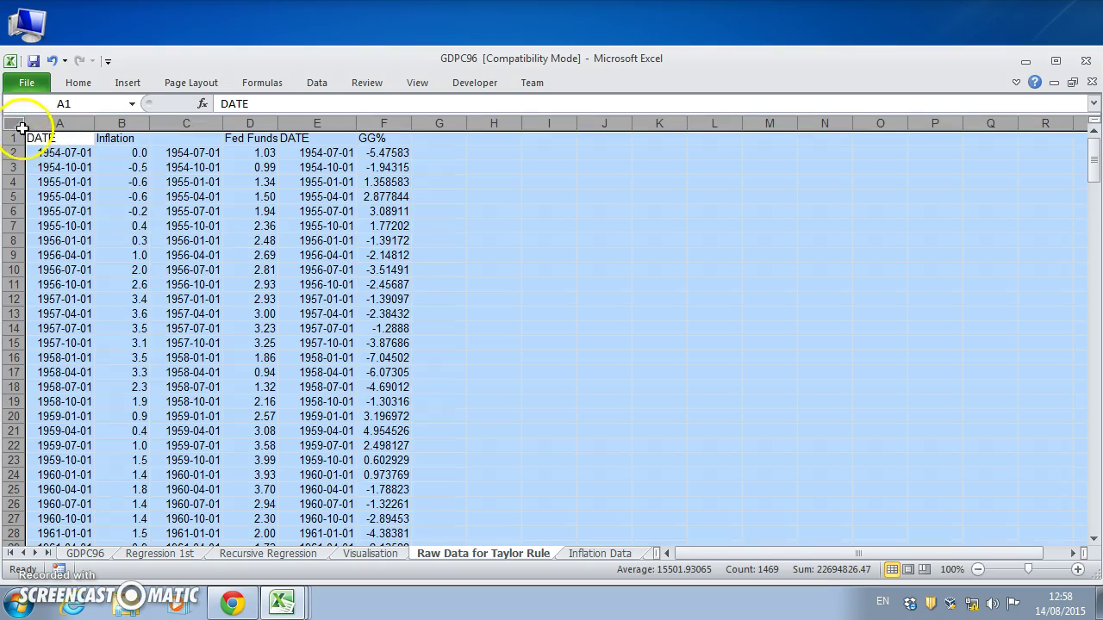
right_click(20, 130)
click(59, 157)
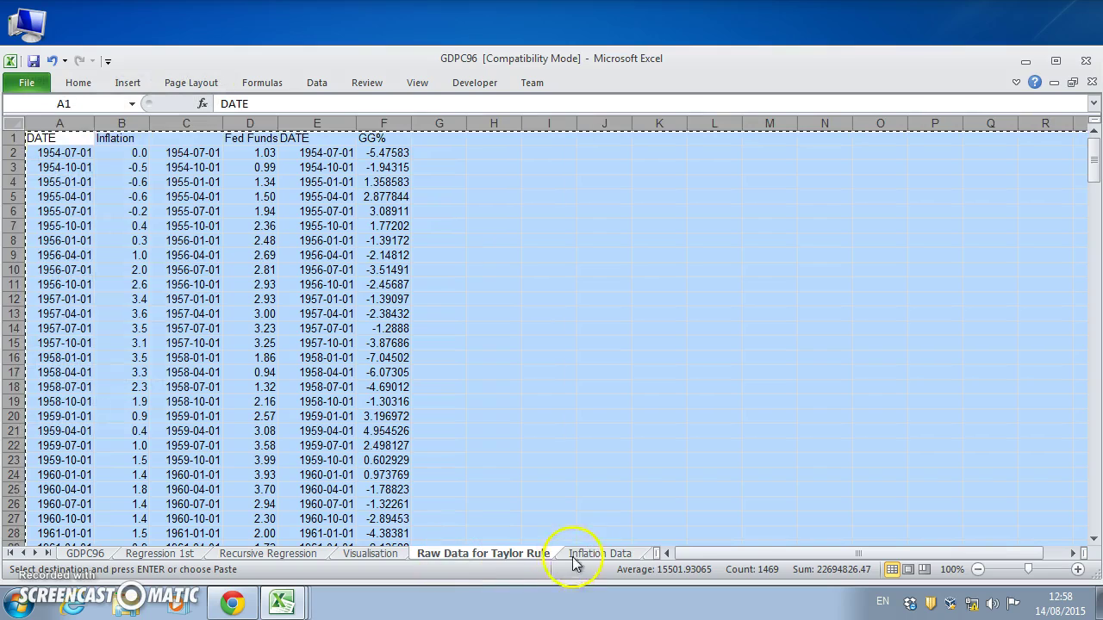
click(600, 554)
click(652, 554)
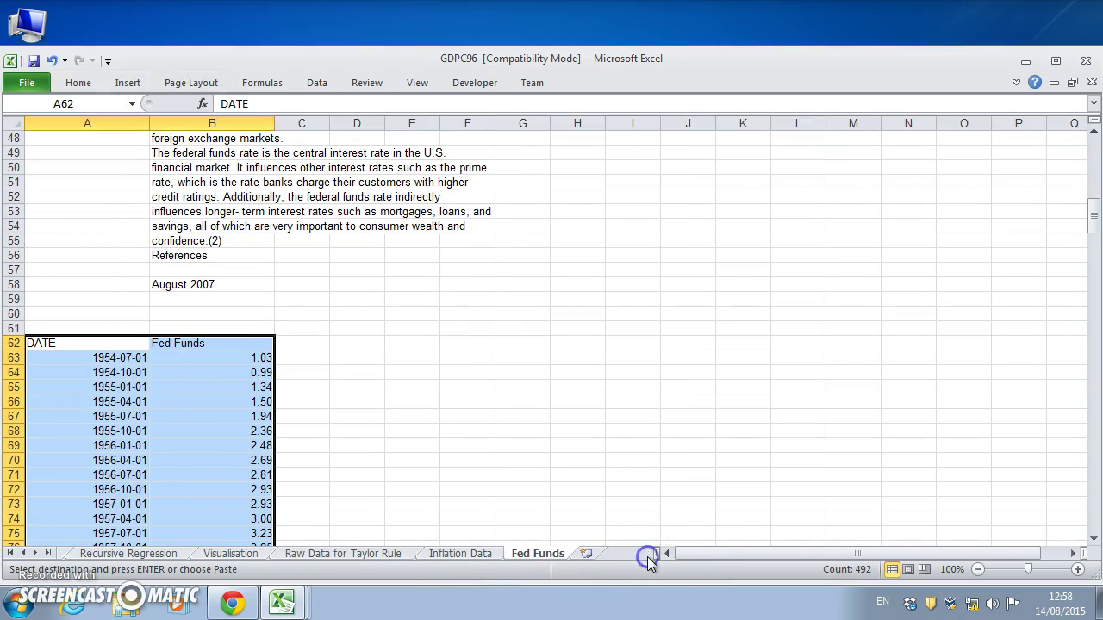
click(578, 554)
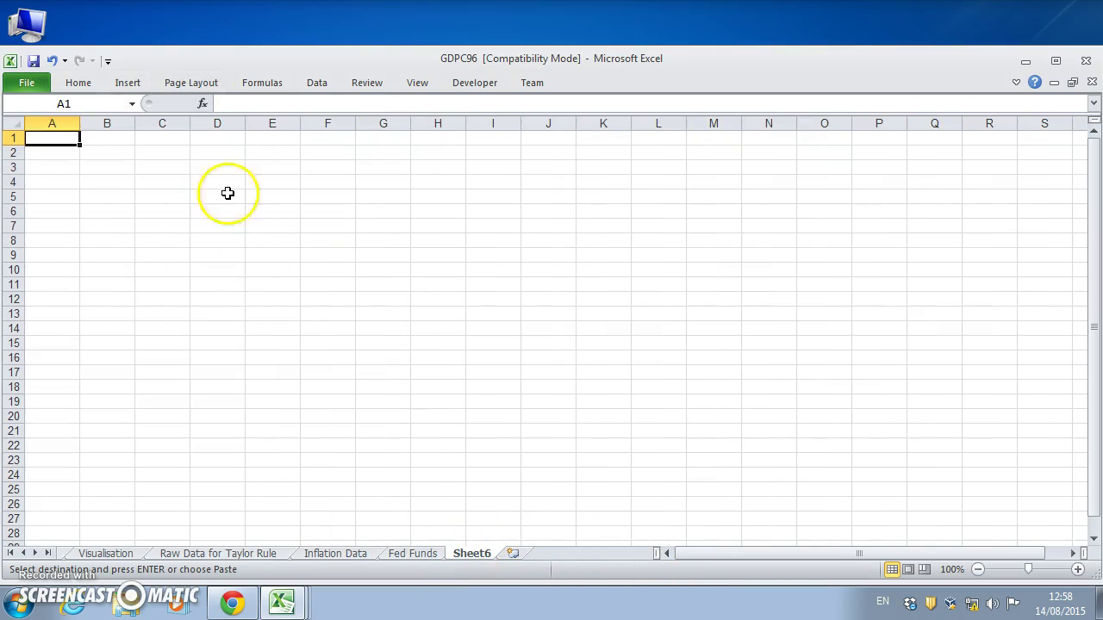
click(78, 84)
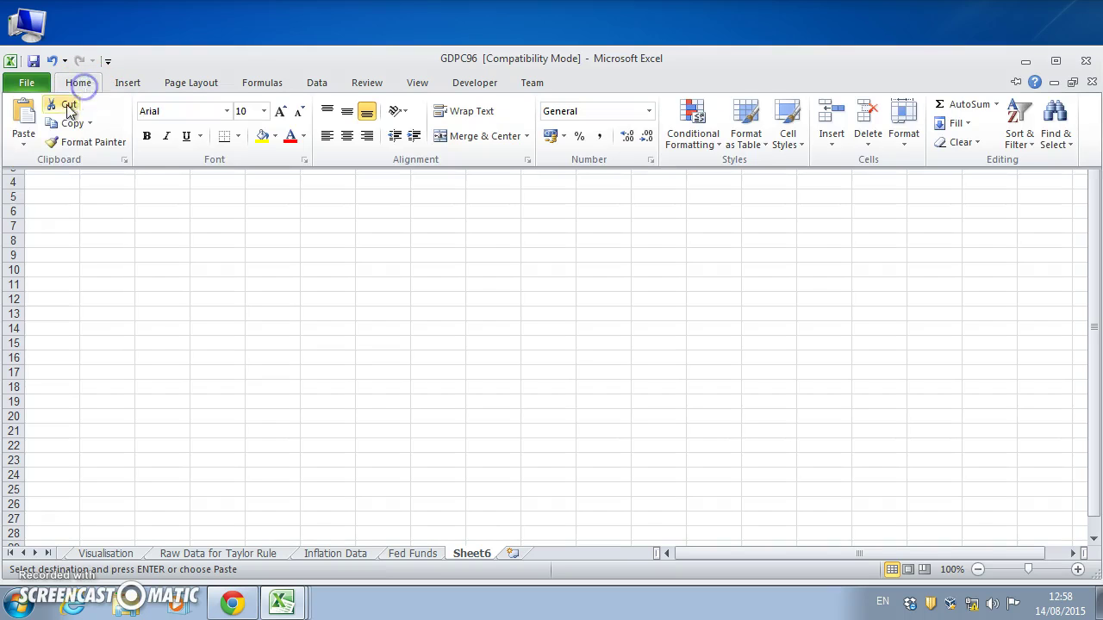
click(31, 112)
click(611, 355)
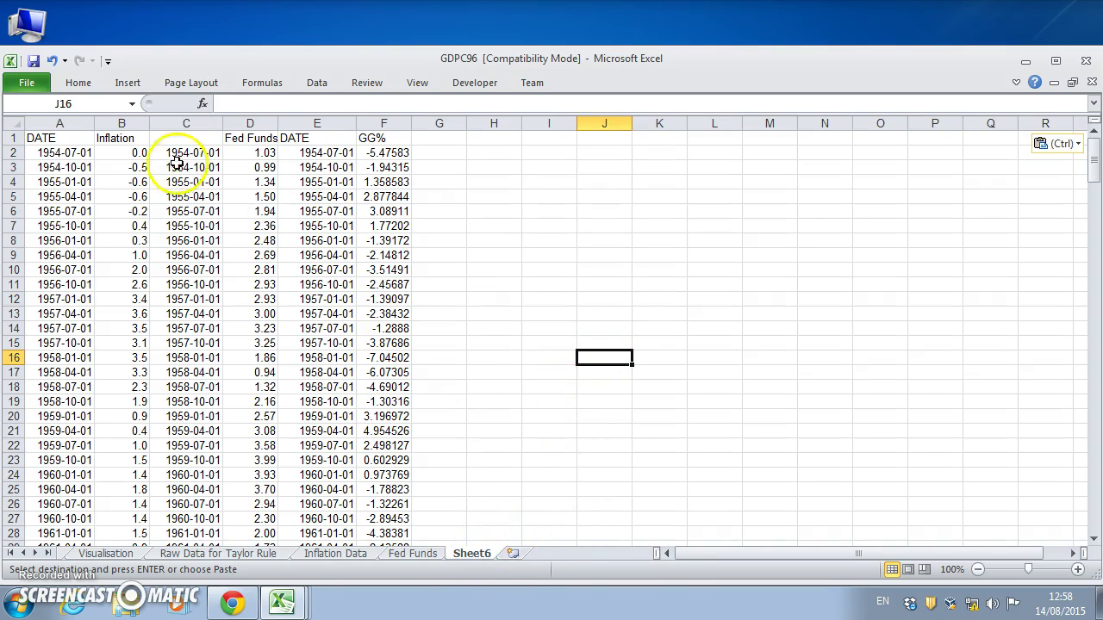
Copy the Inflation column and its neighbouring date column (B:C) to the empty columns starting at G1.
drag(121, 123, 166, 123)
right_click(129, 124)
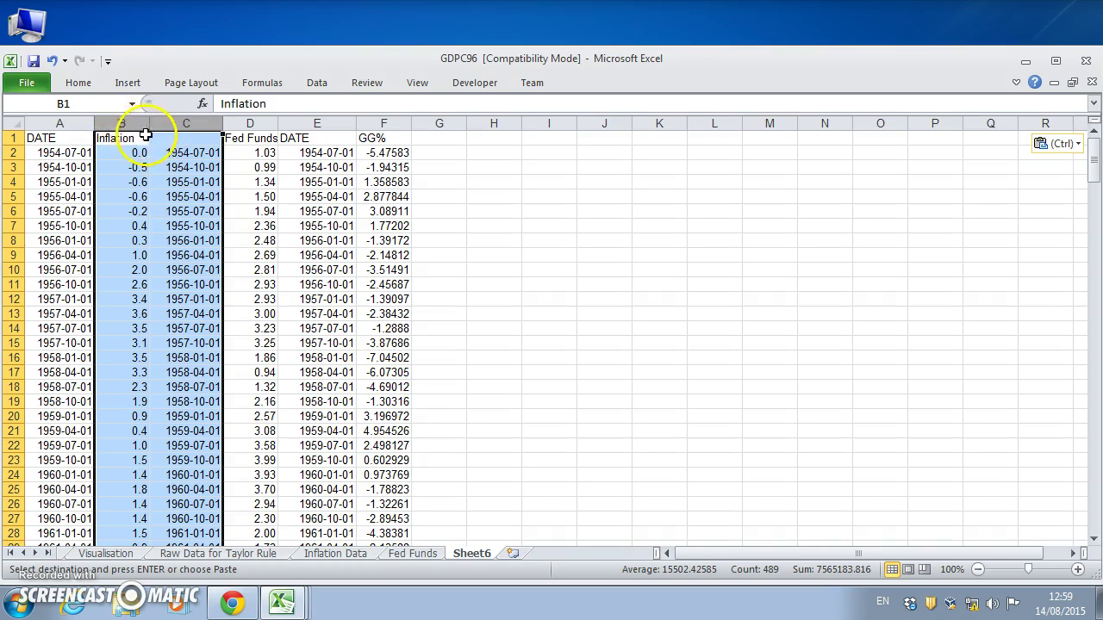
right_click(138, 125)
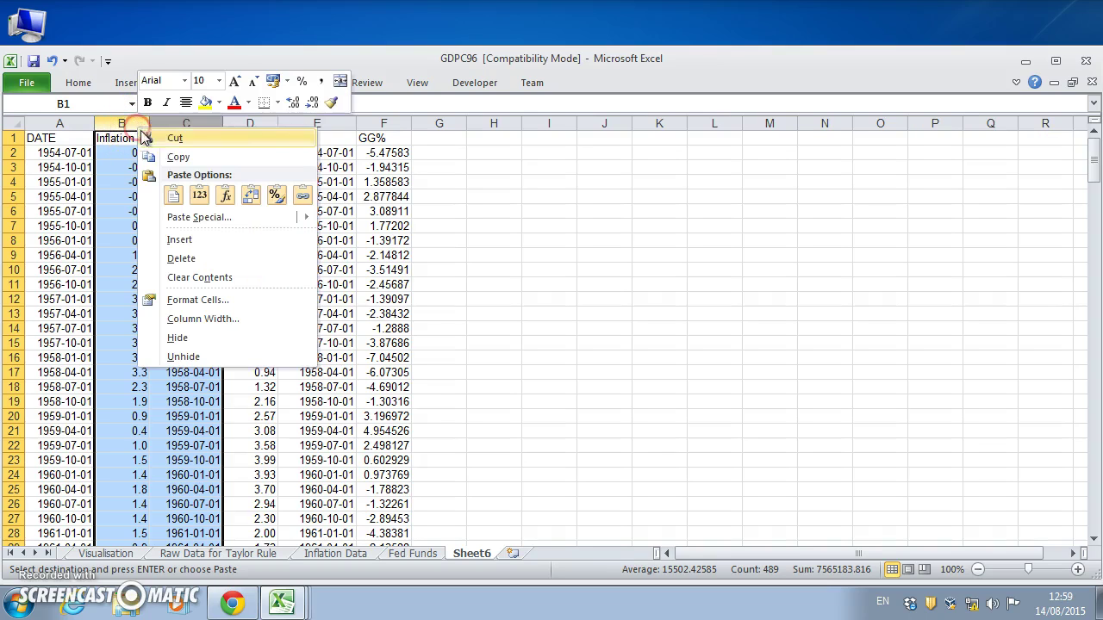
click(177, 158)
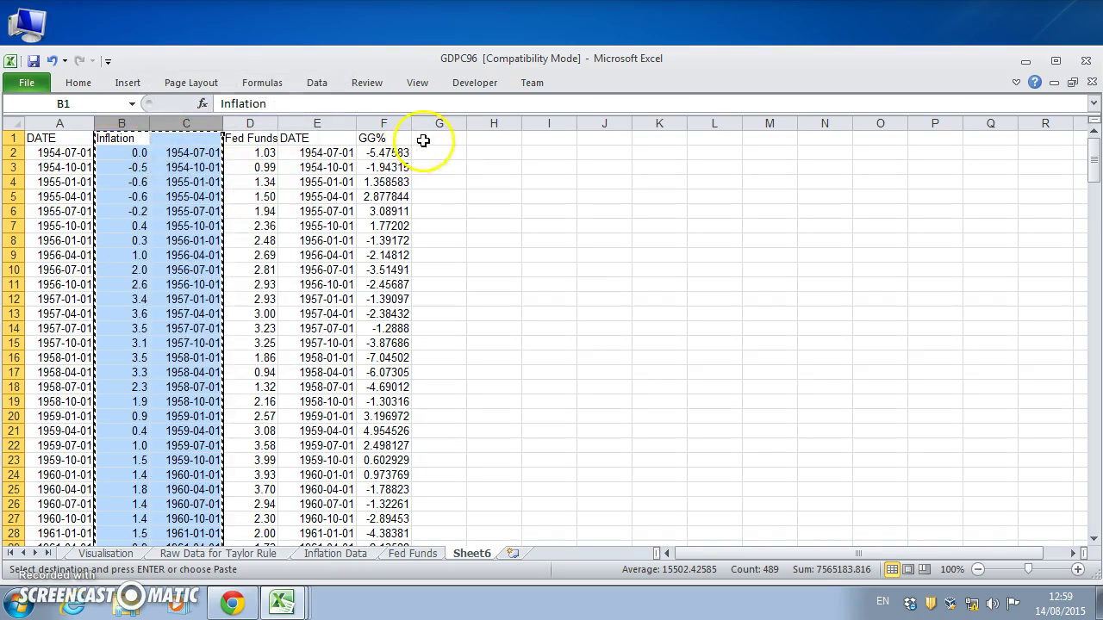
click(424, 141)
click(74, 83)
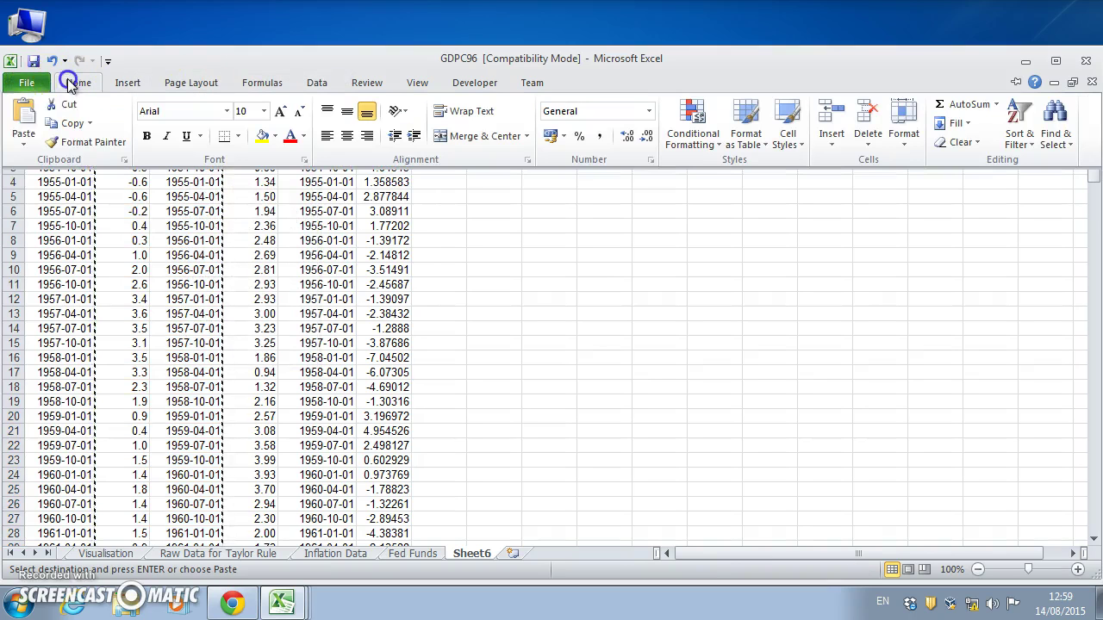
click(22, 116)
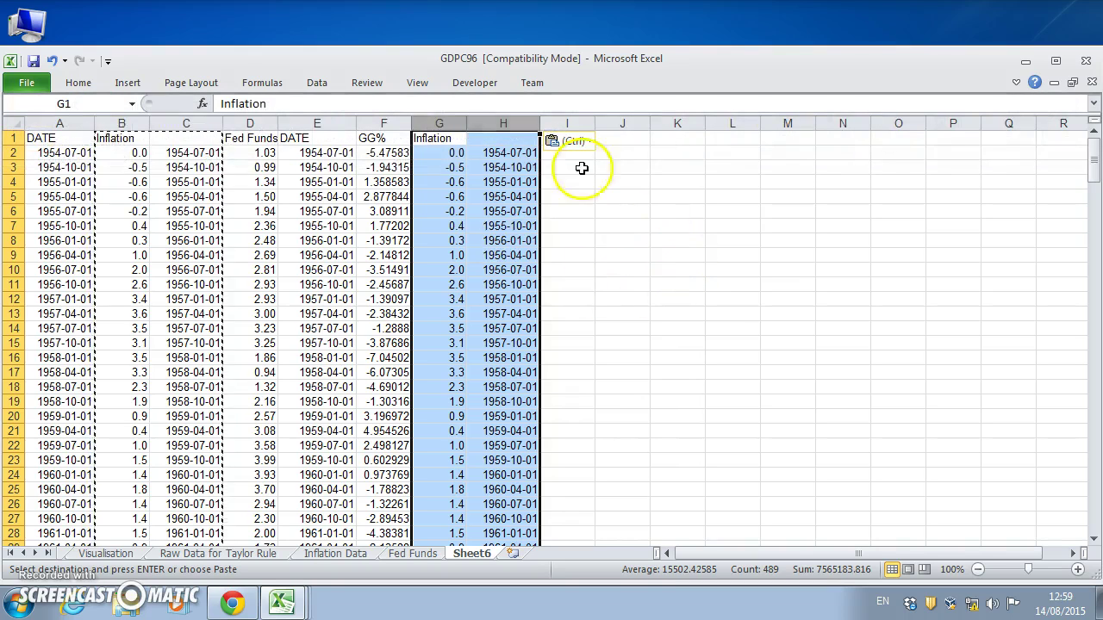
right_click(507, 124)
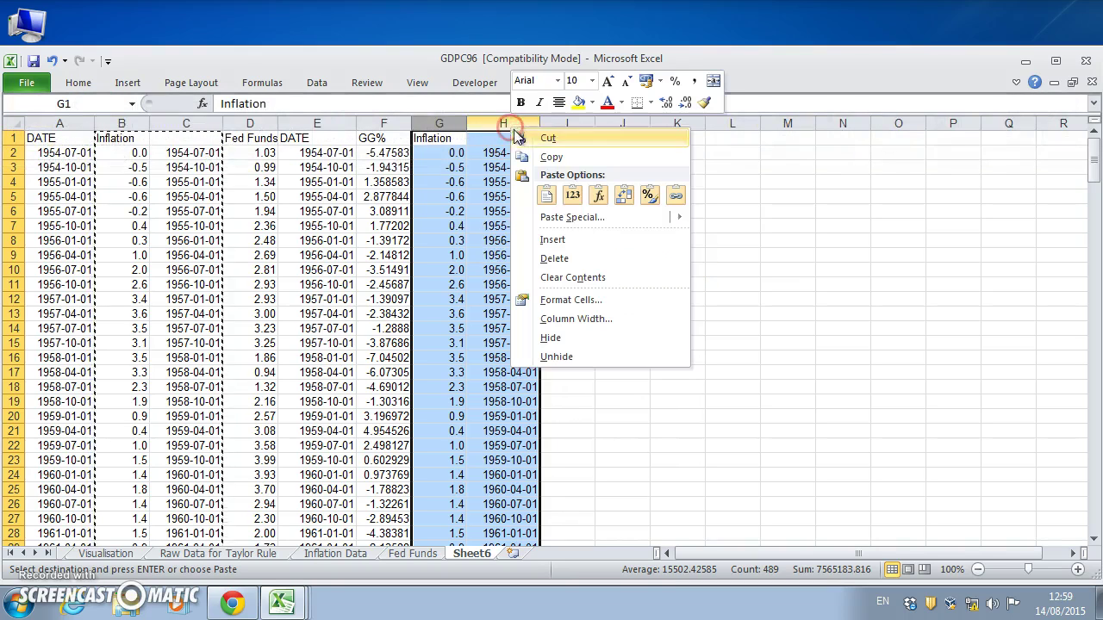
click(561, 259)
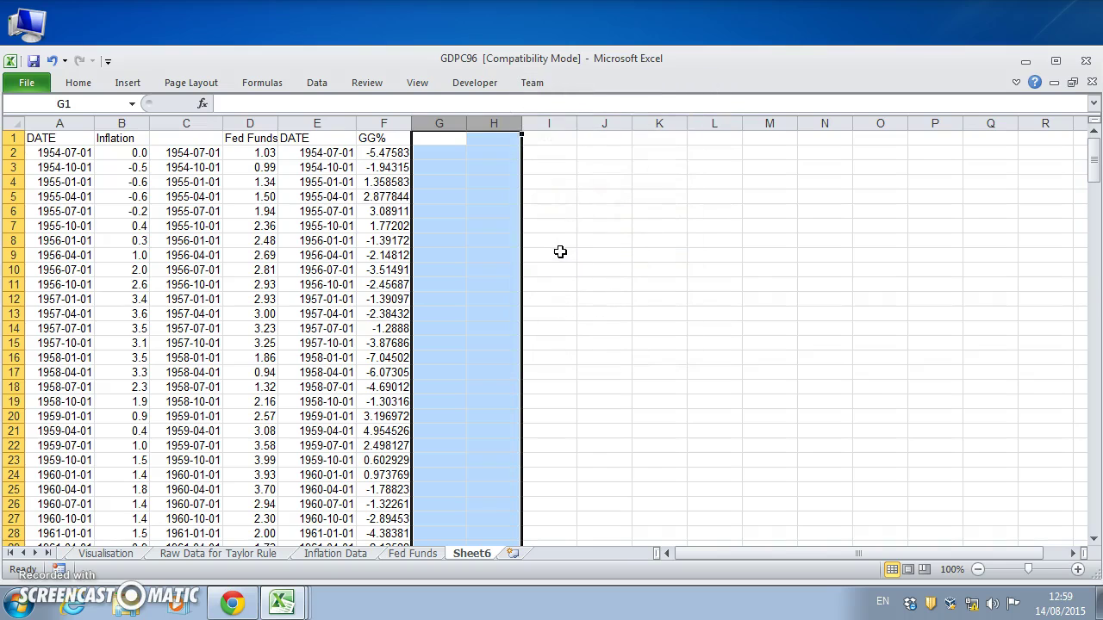
click(51, 61)
click(733, 250)
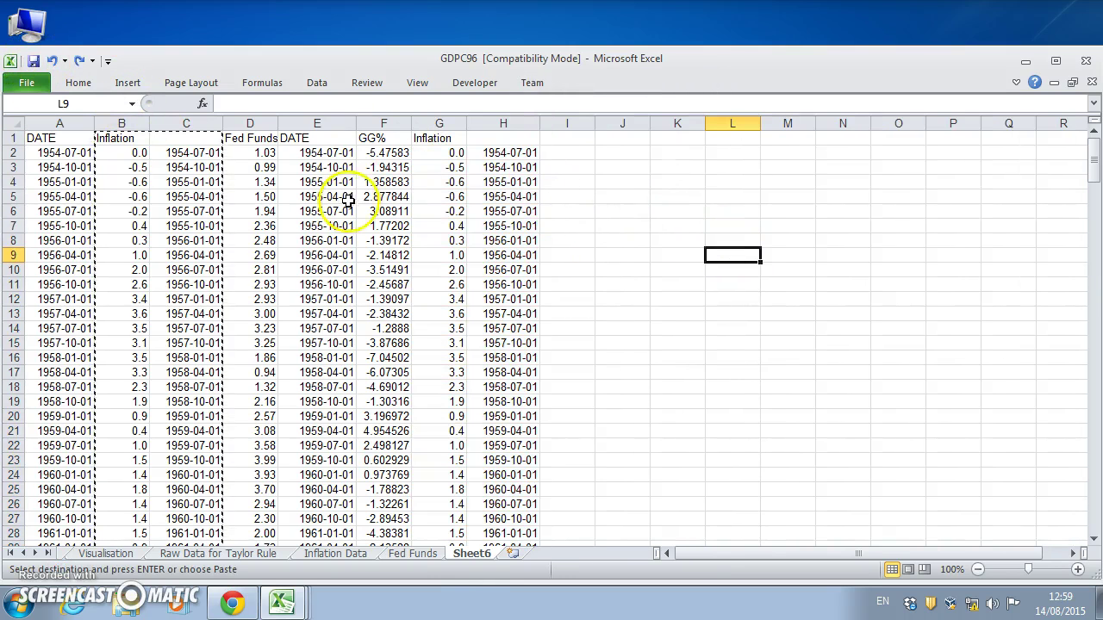
Copy the DATE and GG% columns (E:F) to the empty columns starting at I1.
drag(325, 123, 385, 123)
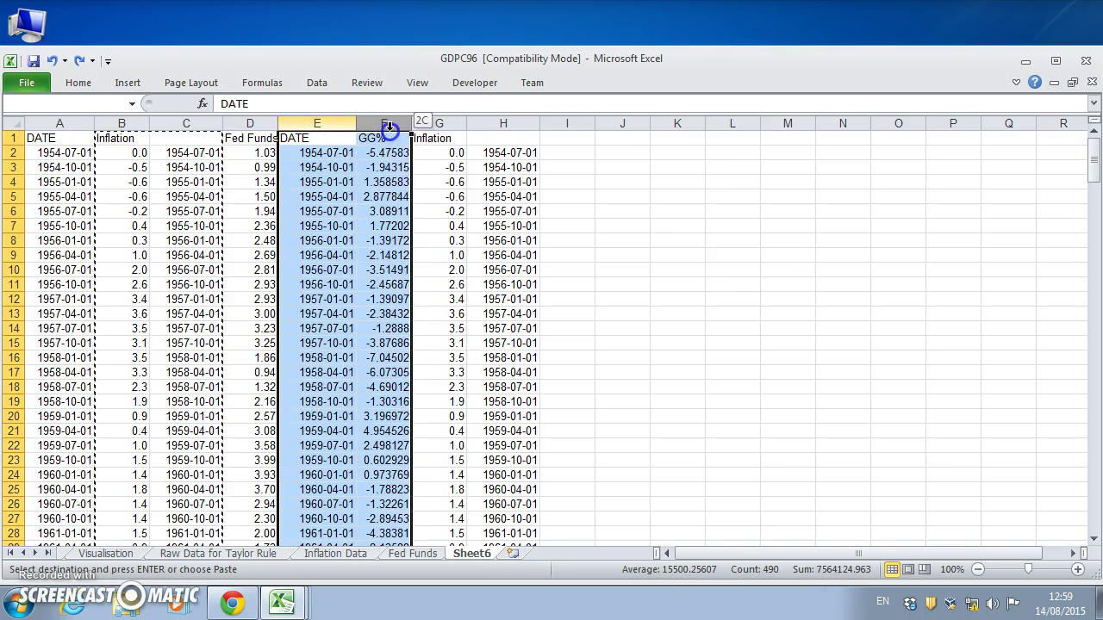
right_click(381, 126)
click(419, 156)
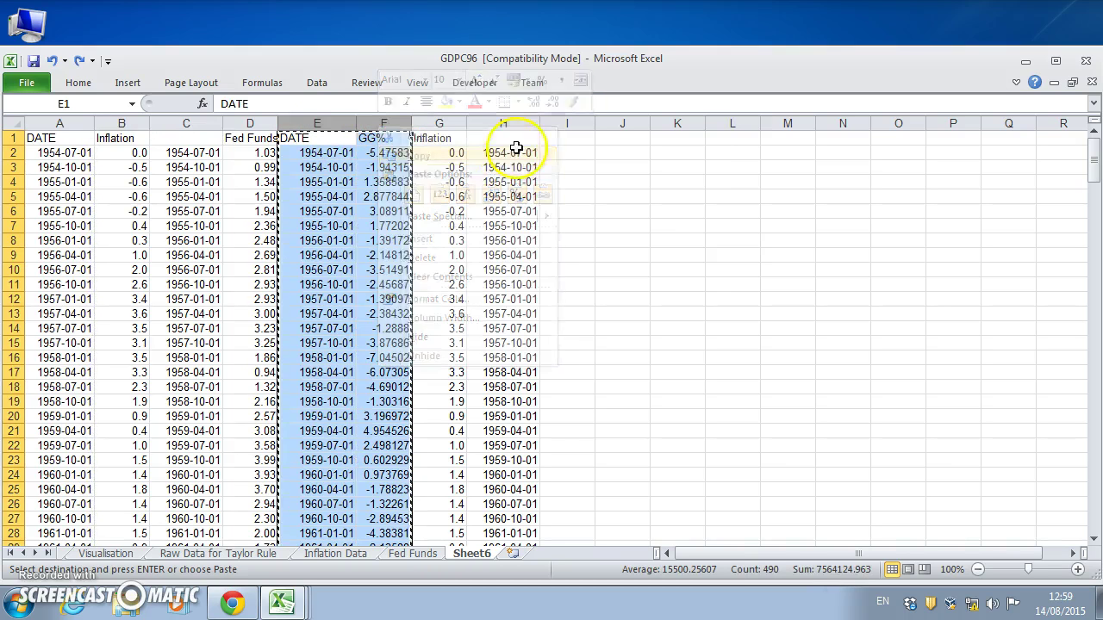
click(558, 138)
click(75, 81)
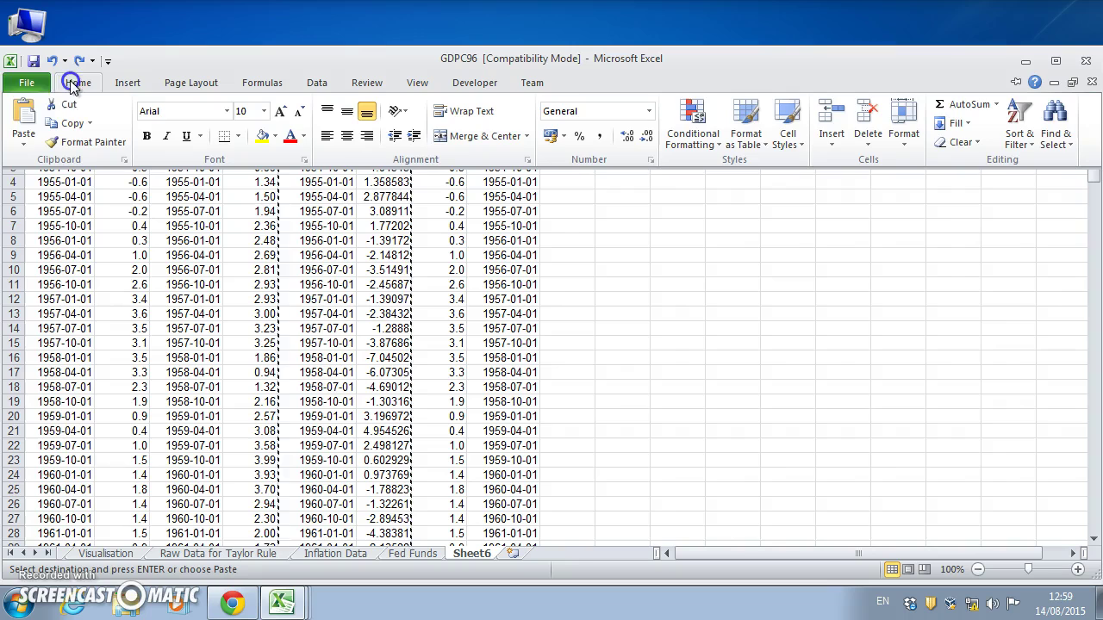
click(24, 108)
click(810, 284)
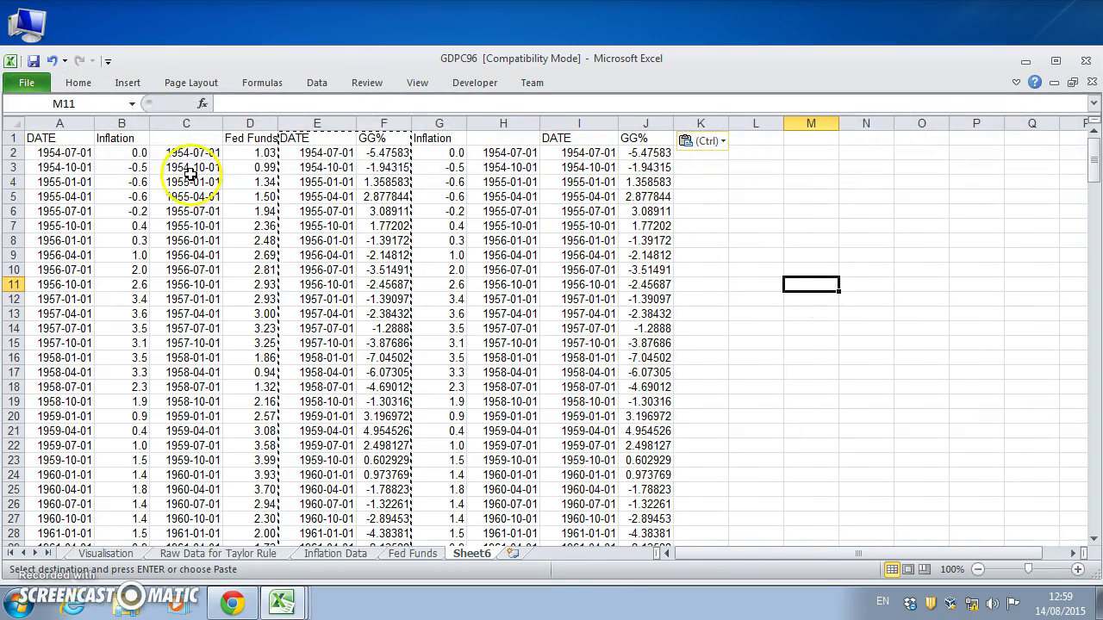
Delete the original Inflation column and the date column beside it (B:C).
drag(129, 123, 184, 123)
right_click(185, 125)
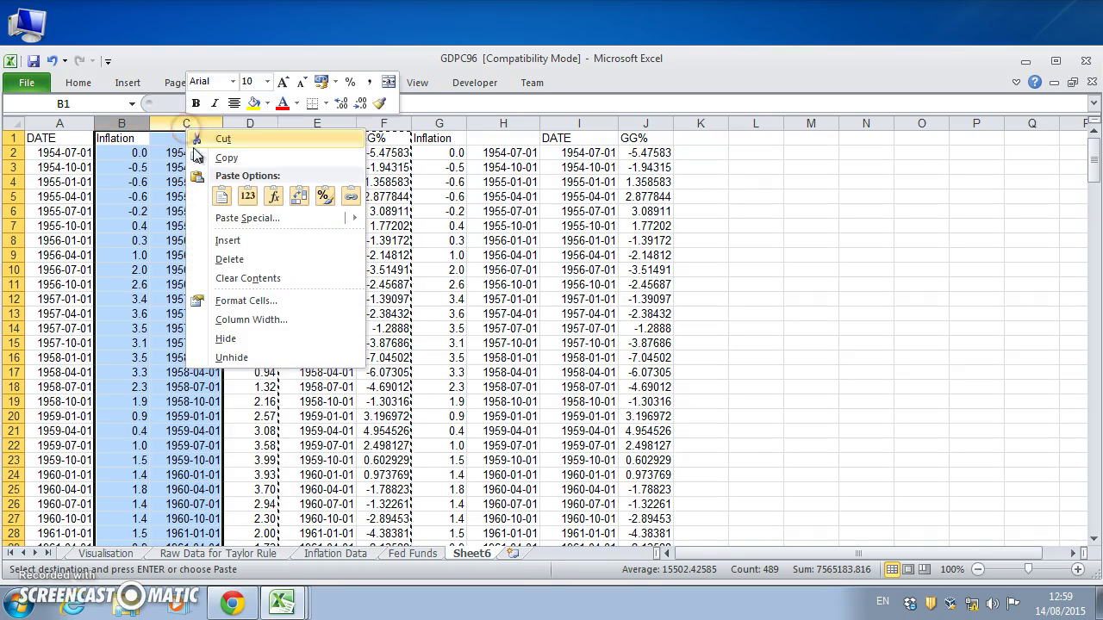
click(240, 260)
click(310, 211)
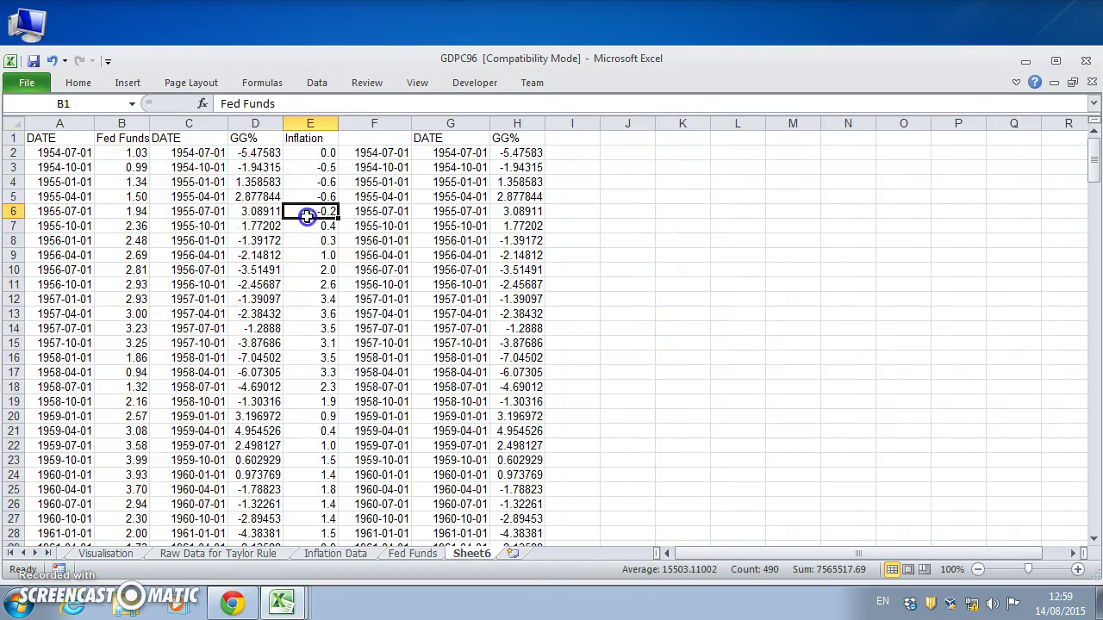
Compare the first dates across the date columns and delete the two redundant date columns F:G after Inflation.
click(181, 153)
click(87, 152)
click(207, 153)
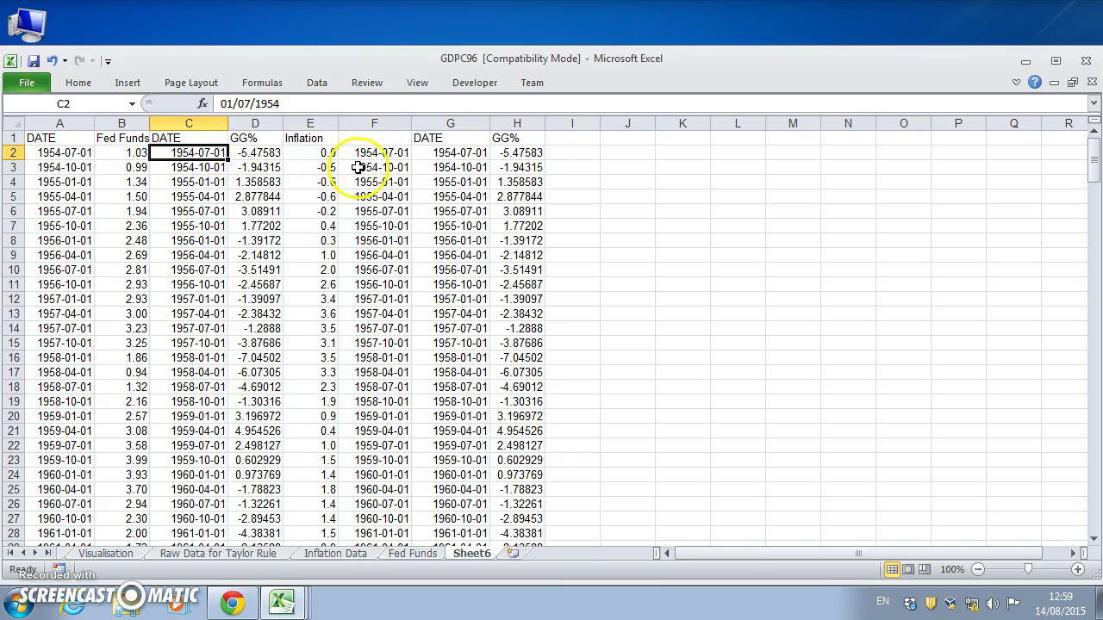
click(379, 153)
click(465, 152)
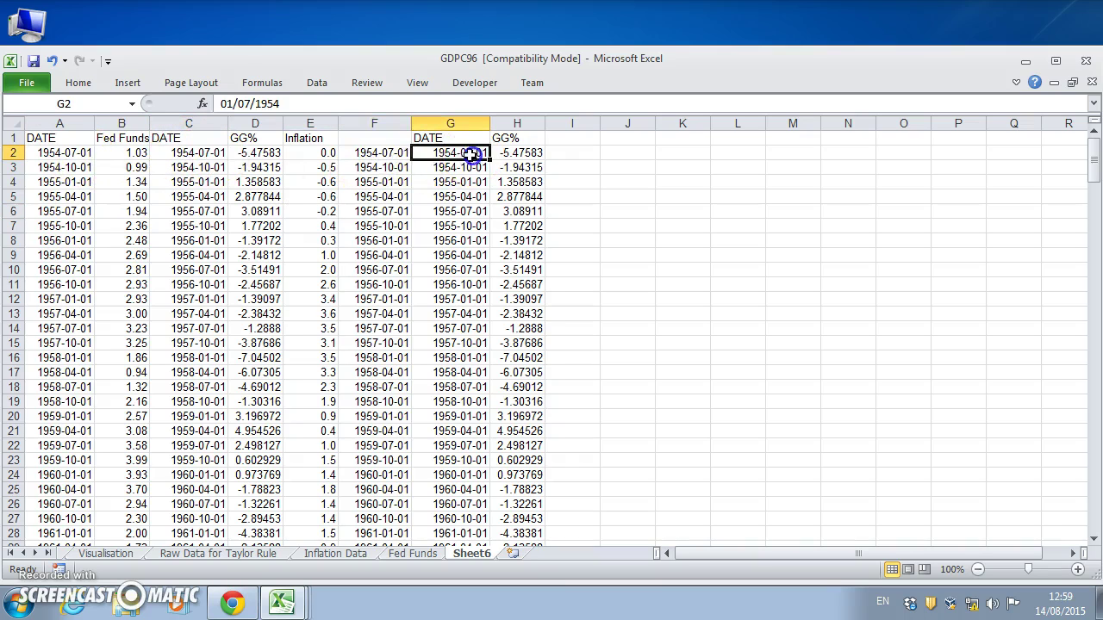
click(386, 125)
drag(387, 126, 435, 125)
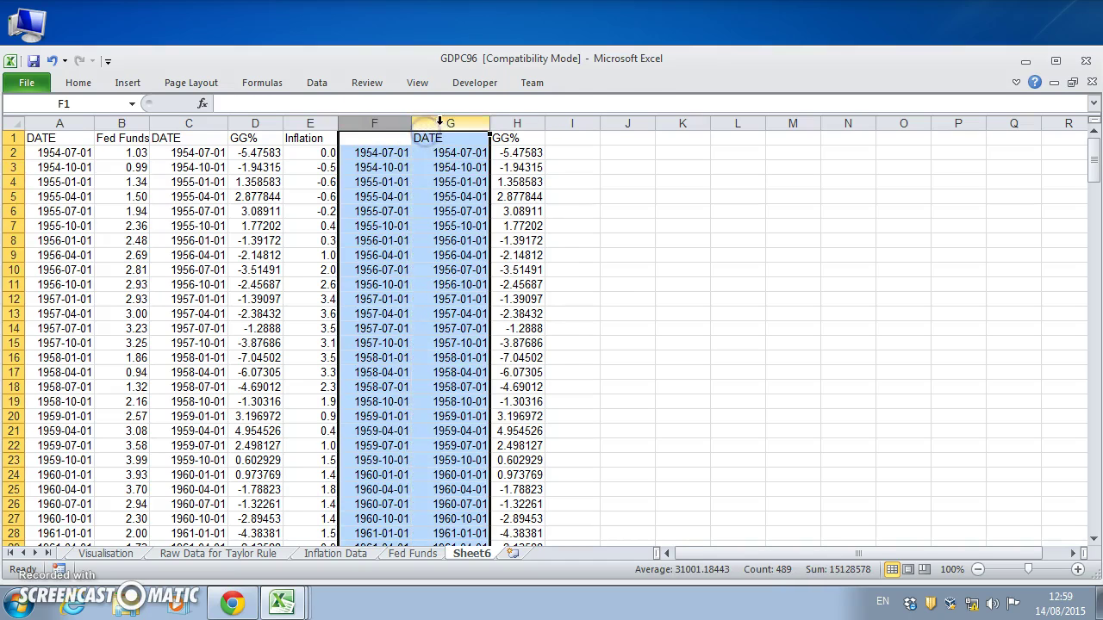
right_click(438, 126)
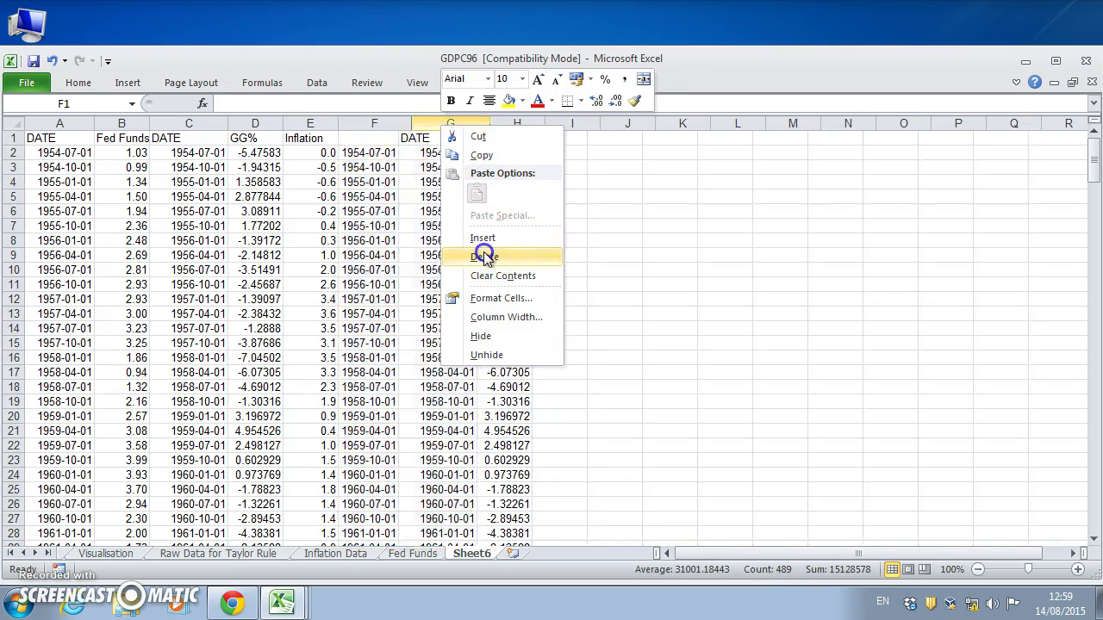
click(485, 256)
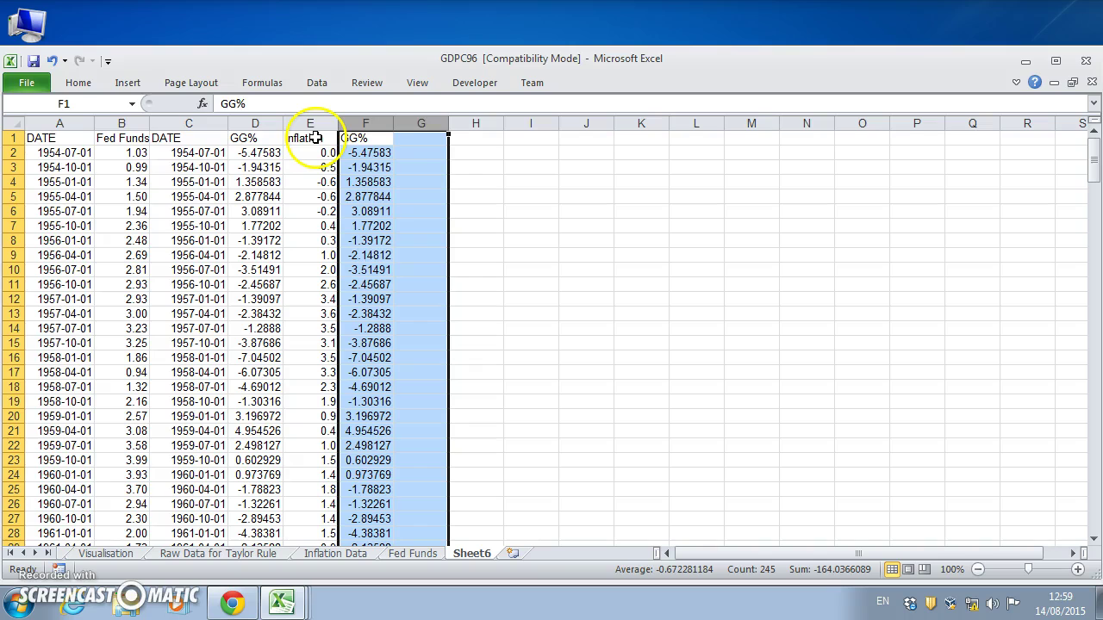
Delete the duplicate DATE and GG% columns (C:D) between Fed Funds and Inflation.
drag(188, 124, 238, 124)
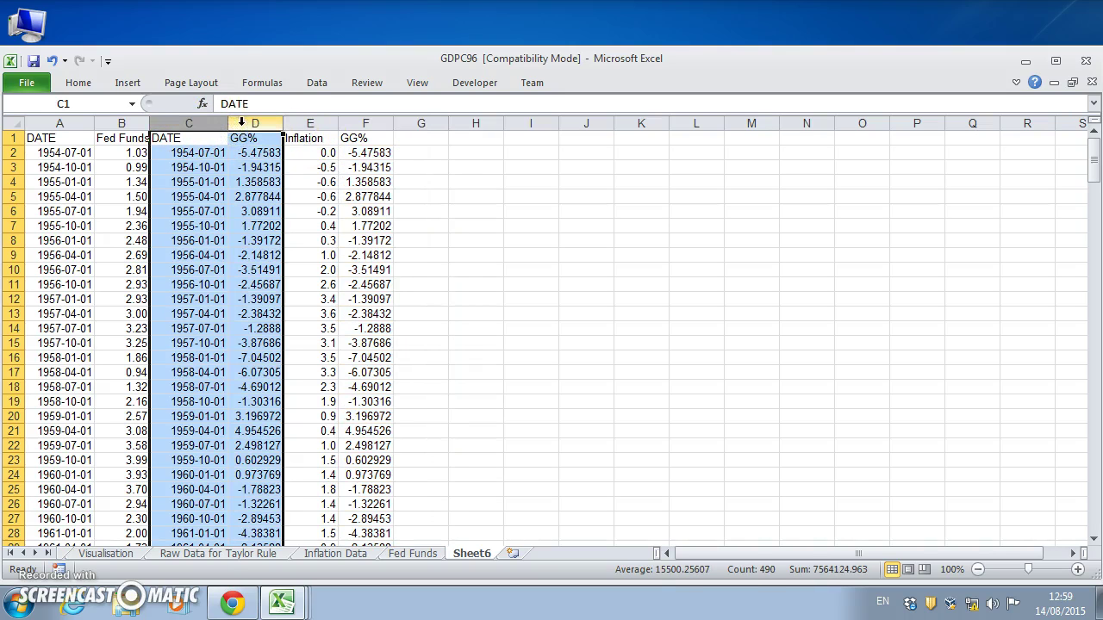
right_click(243, 124)
click(273, 159)
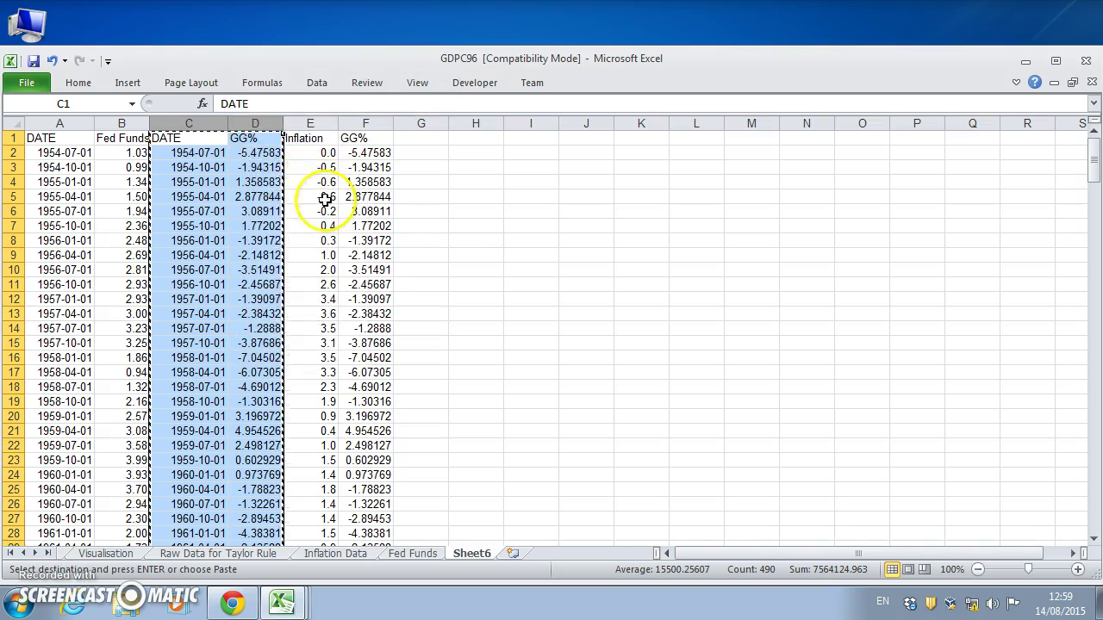
right_click(273, 125)
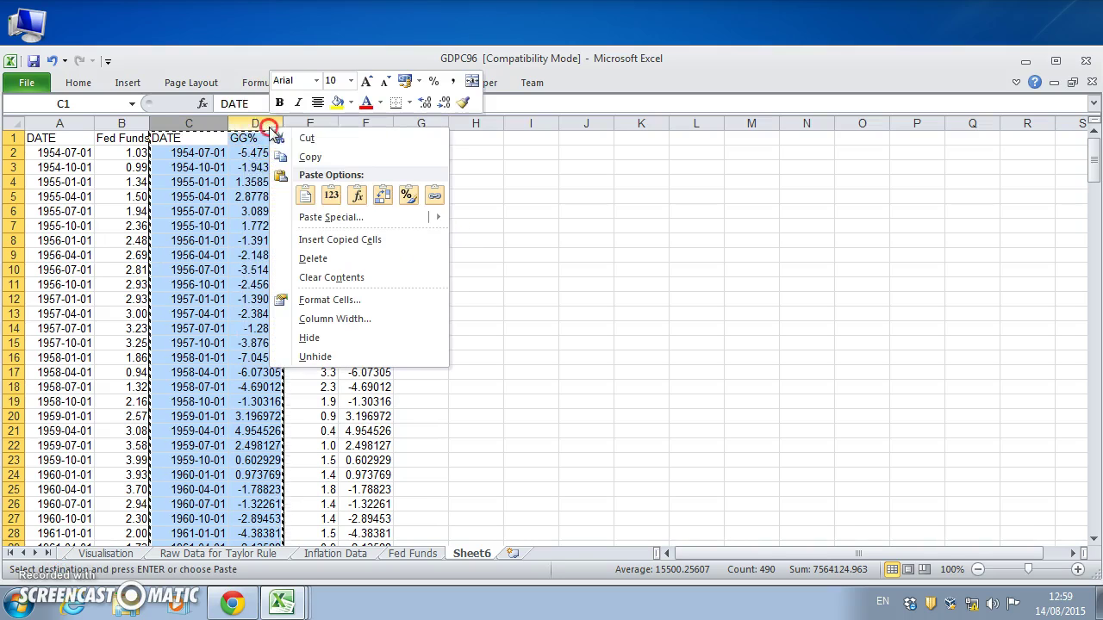
click(337, 259)
click(536, 261)
click(345, 254)
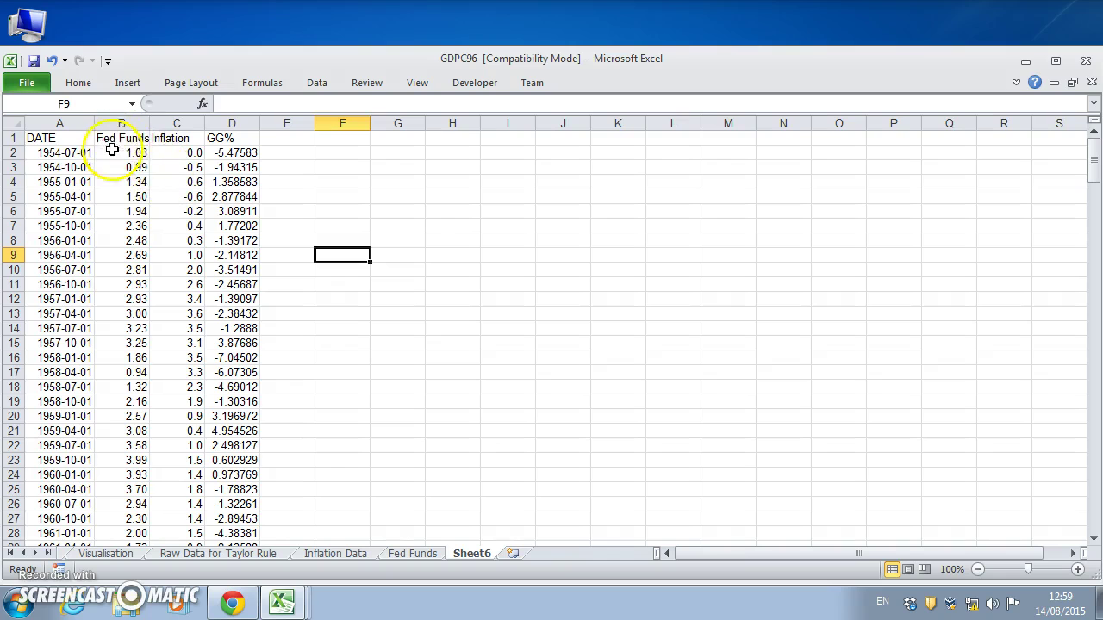
click(129, 152)
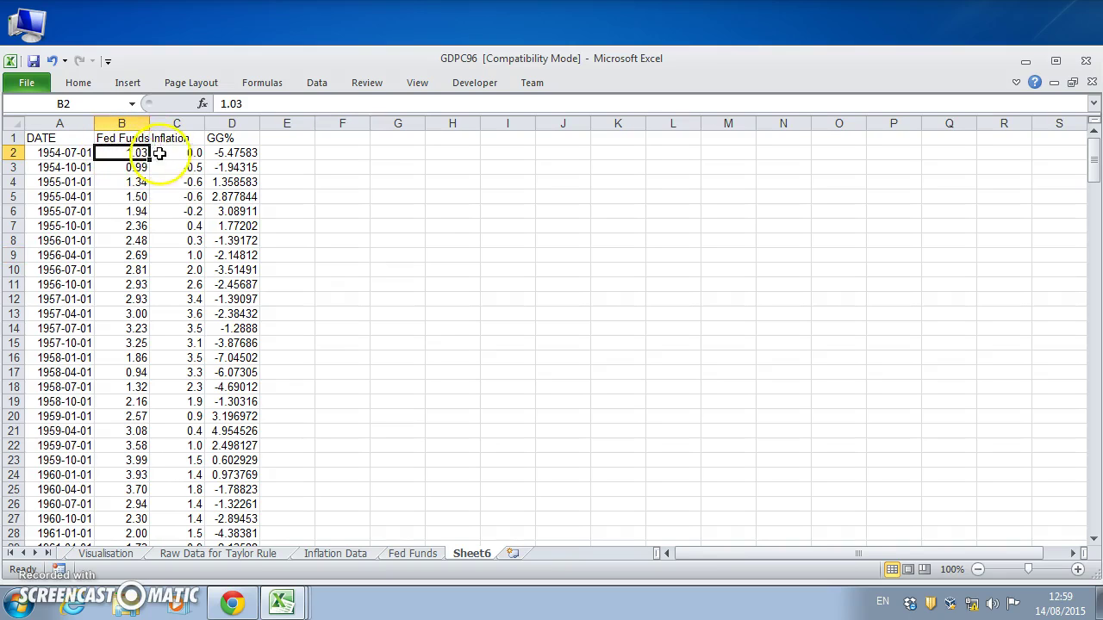
click(175, 152)
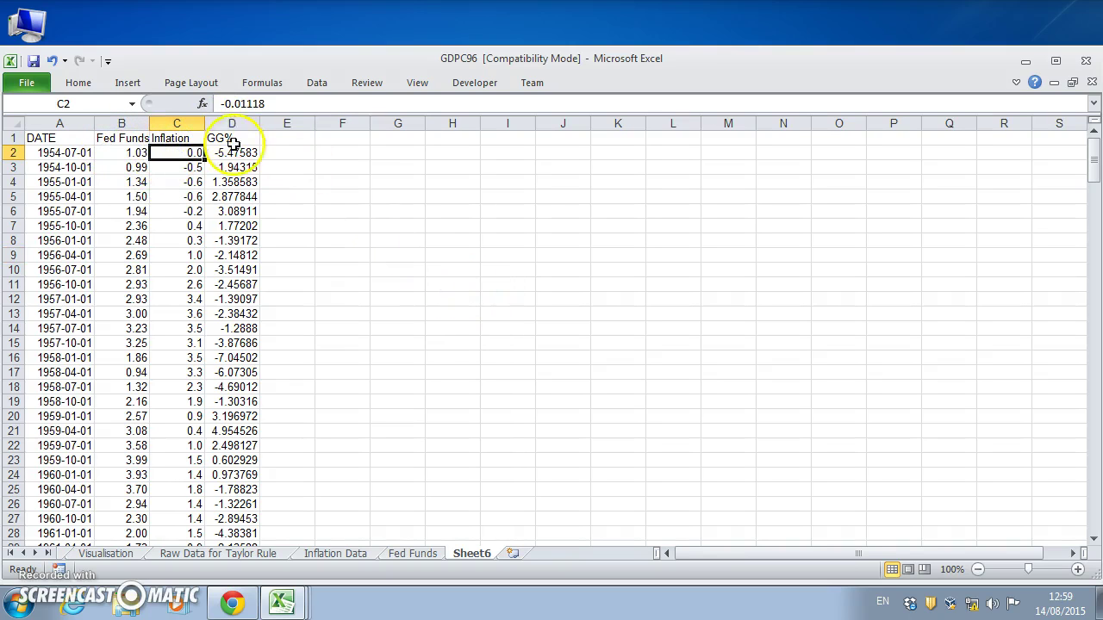
click(236, 155)
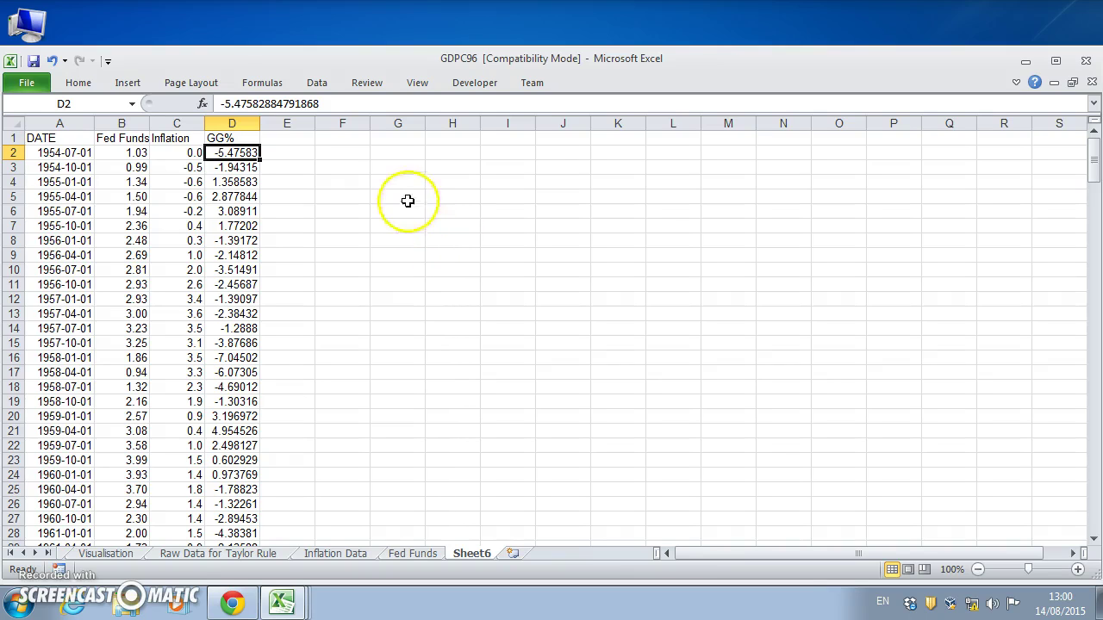
Check the Taylor Rule equation in the browser's Federal Reserve paper, and enter the model "FF = a + b1*Inf + b2*GG" in G2.
click(375, 155)
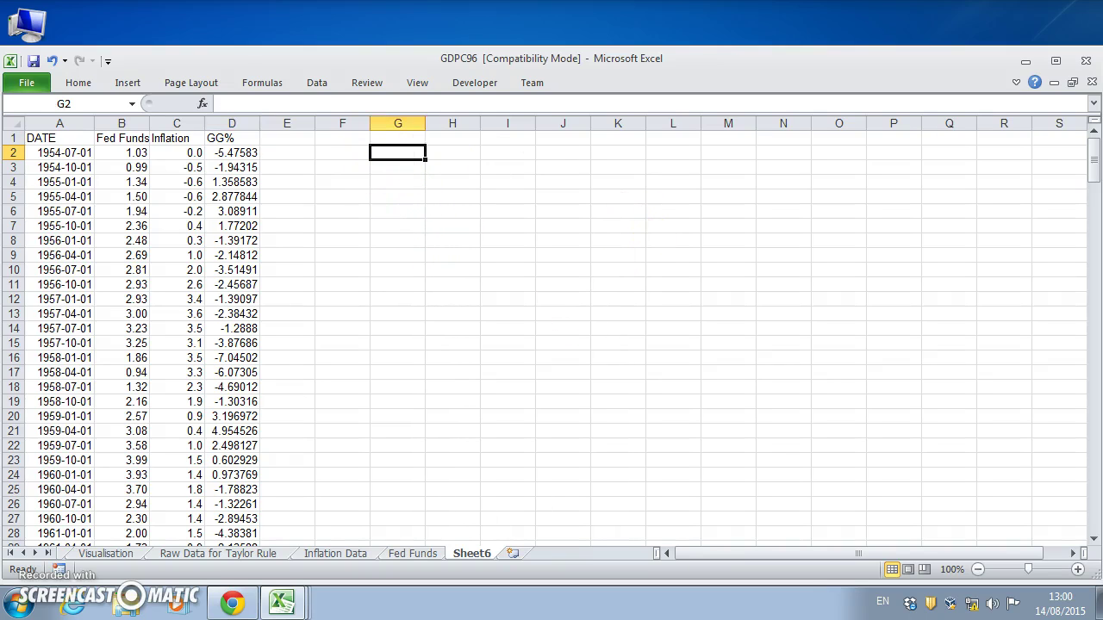
click(244, 608)
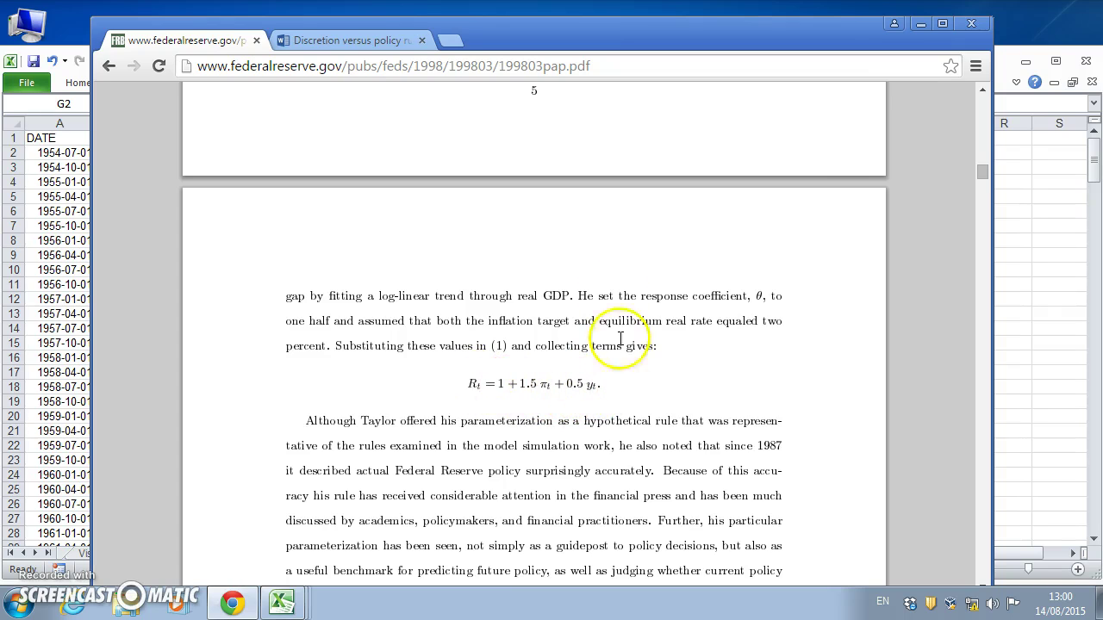
click(921, 23)
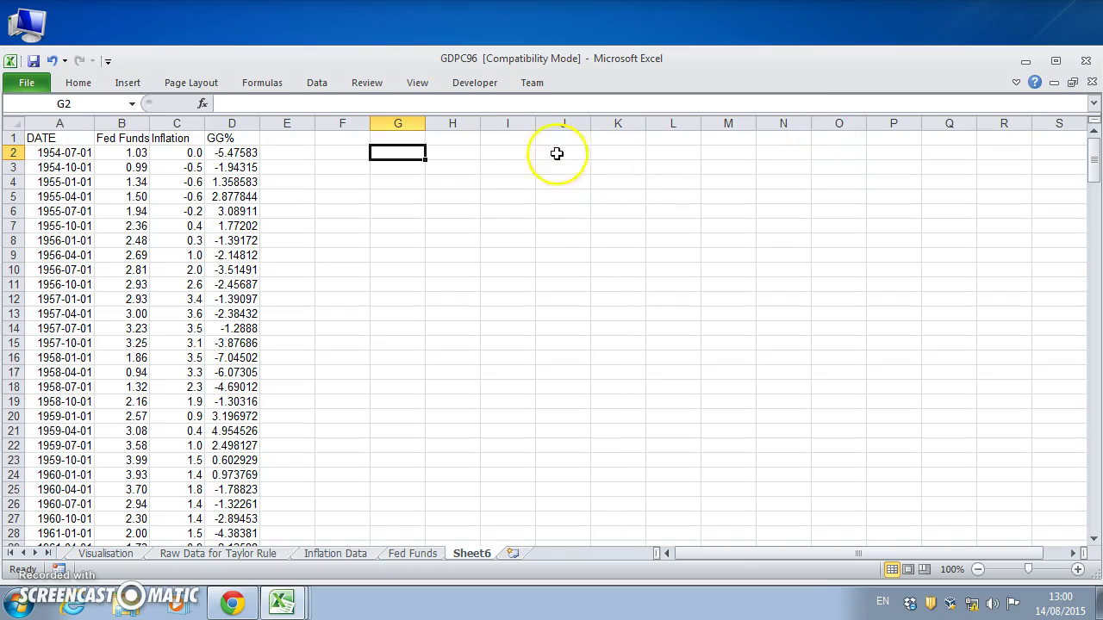
text(FF = a + b1*Inf + b2*GG)
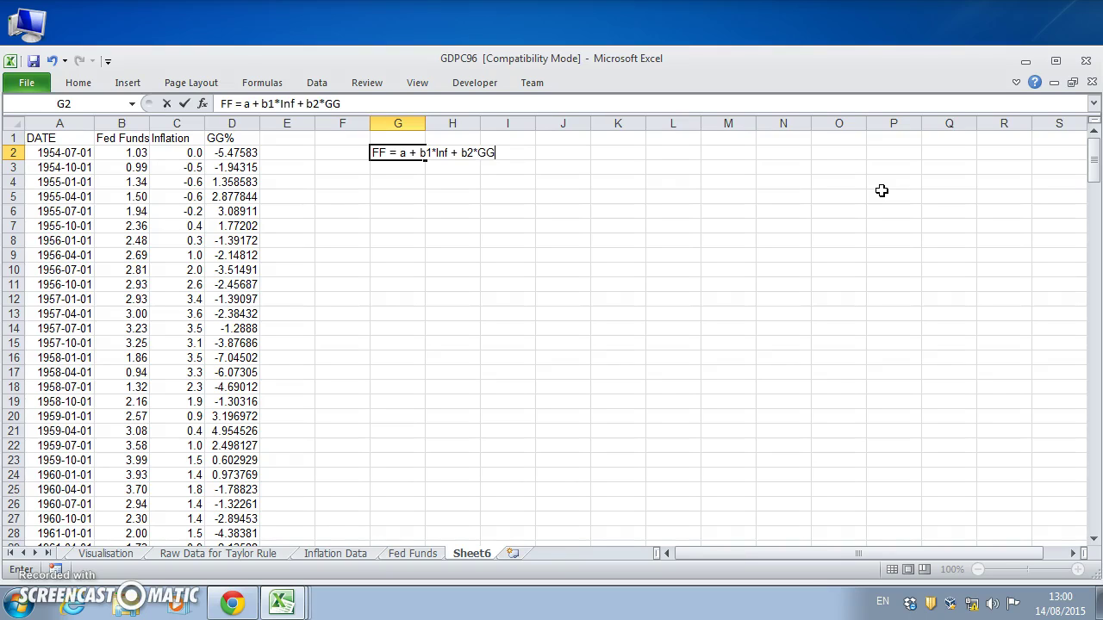
key(Return)
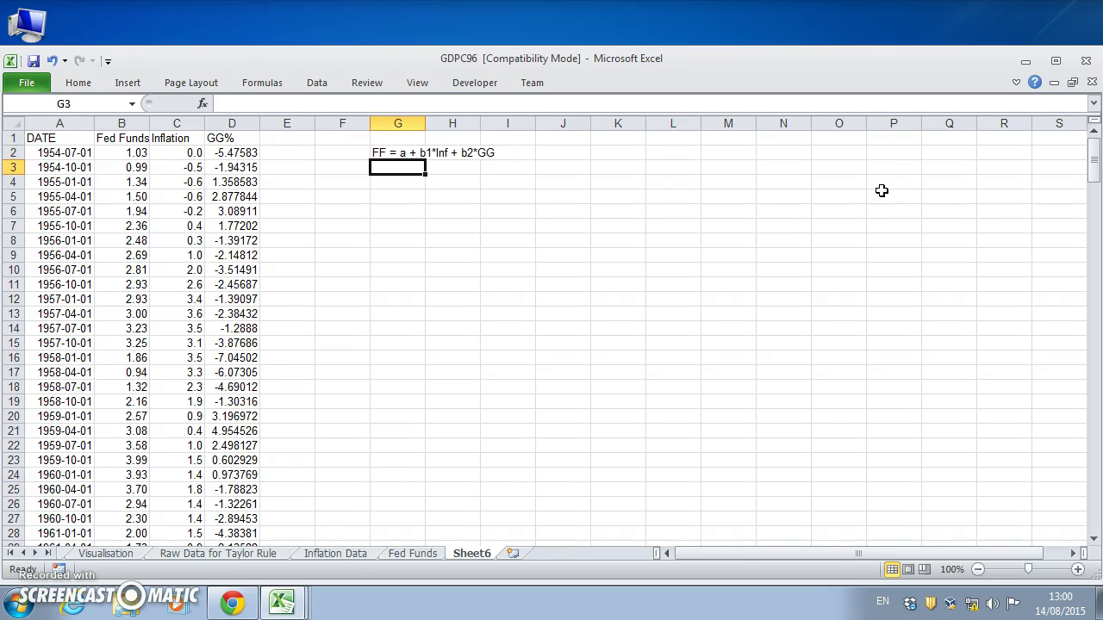
Freeze the panes above row 4 so rows 1 to 3 stay in view while scrolling.
click(14, 182)
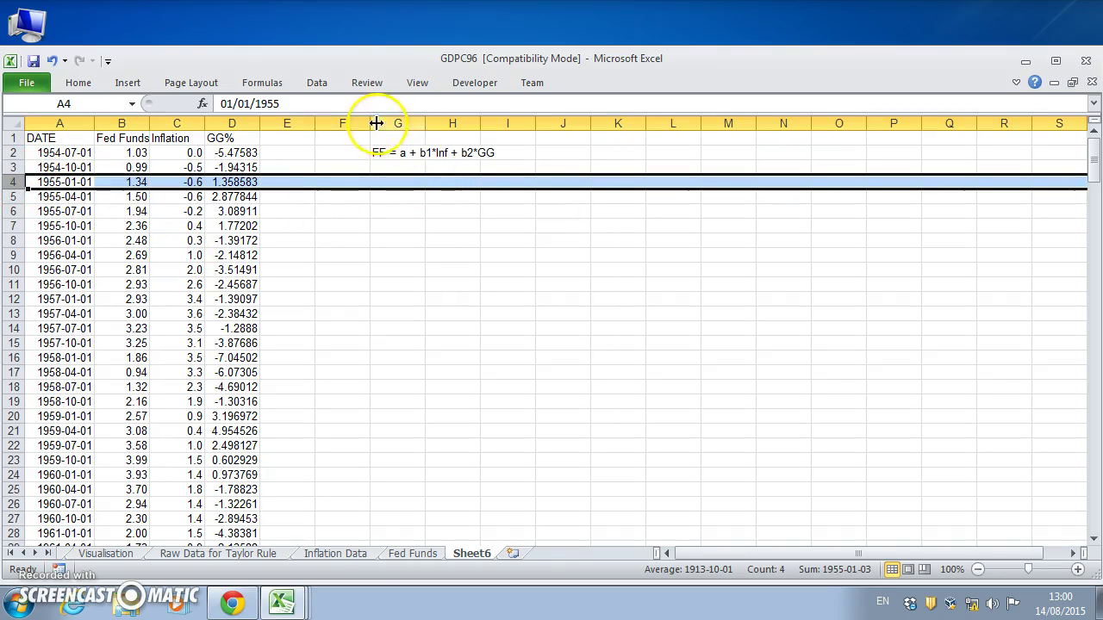
click(418, 85)
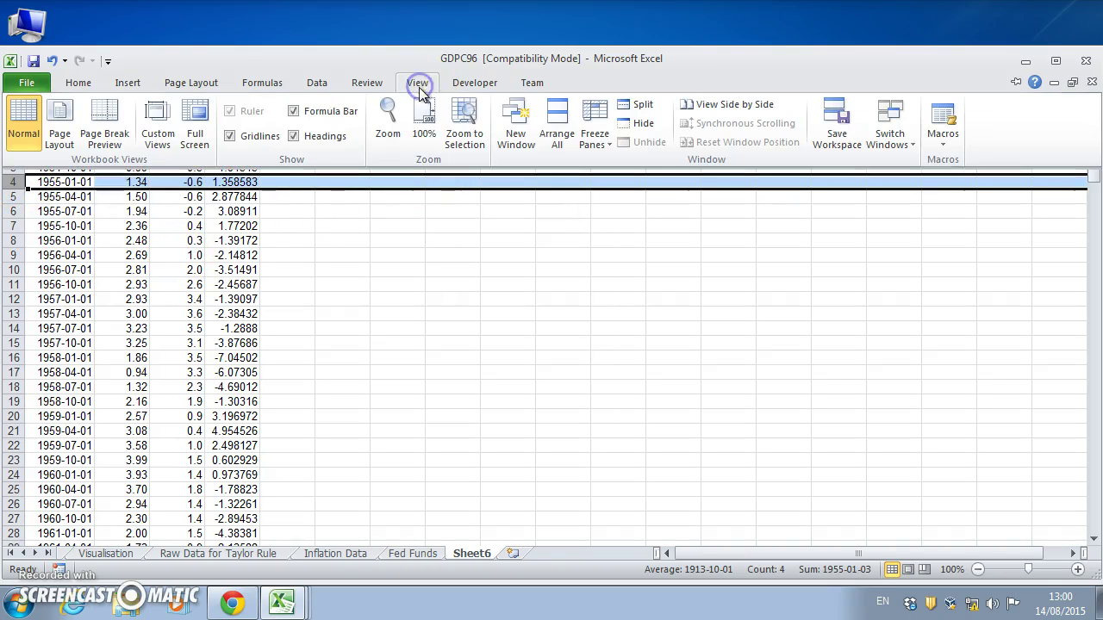
click(590, 141)
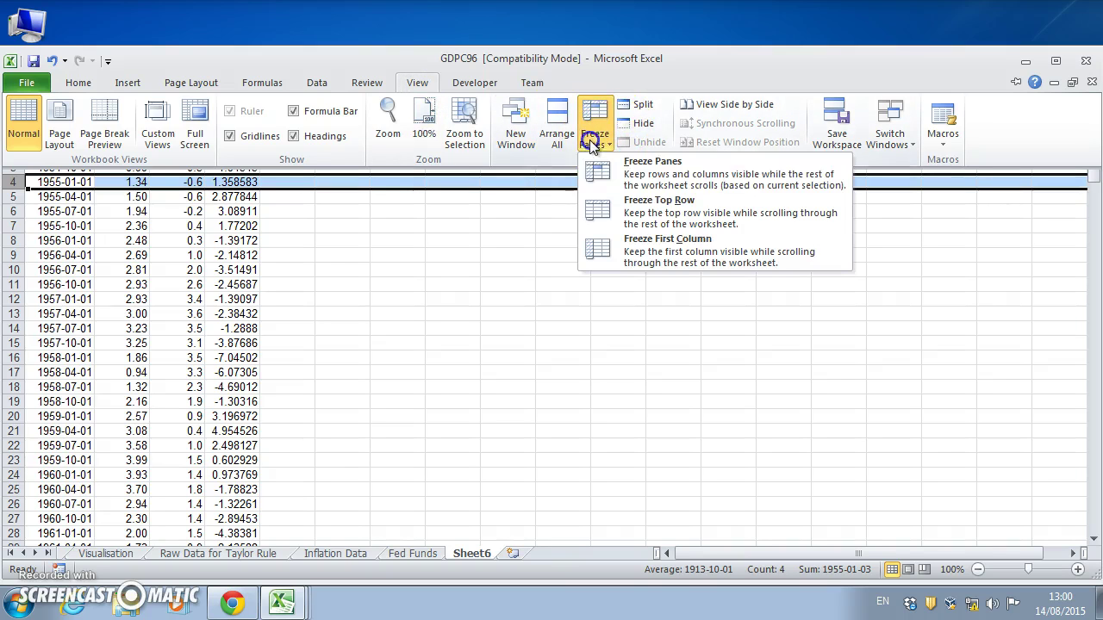
click(620, 168)
click(569, 240)
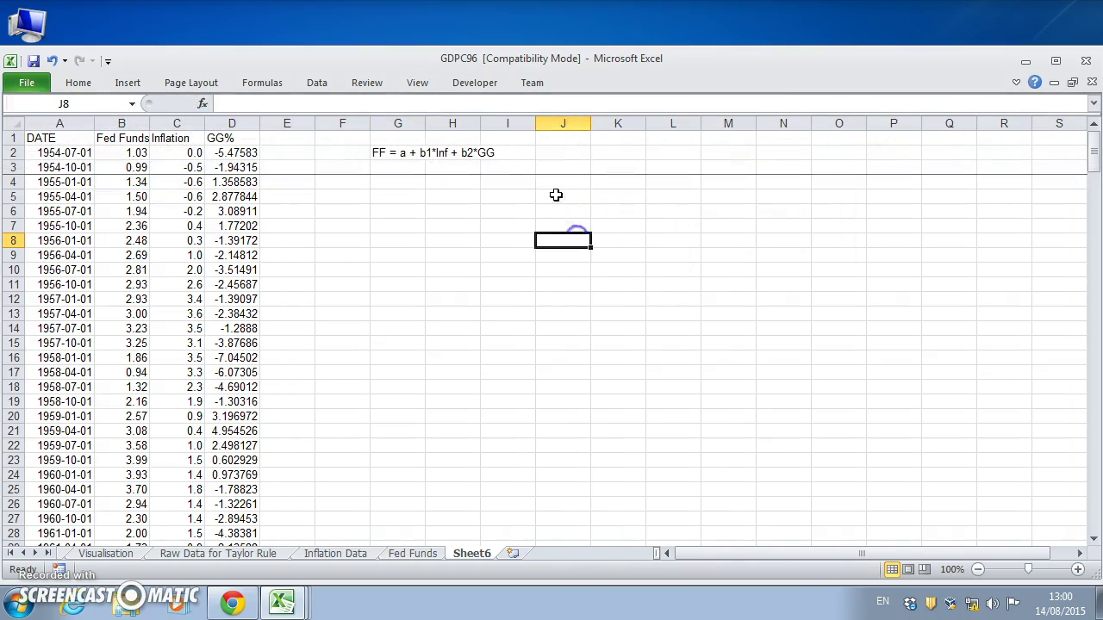
Look through the quarterly data from the late 1960s to 2008 to locate the sample period for the regression.
scroll(547, 199, down, 3)
scroll(547, 199, down, 15)
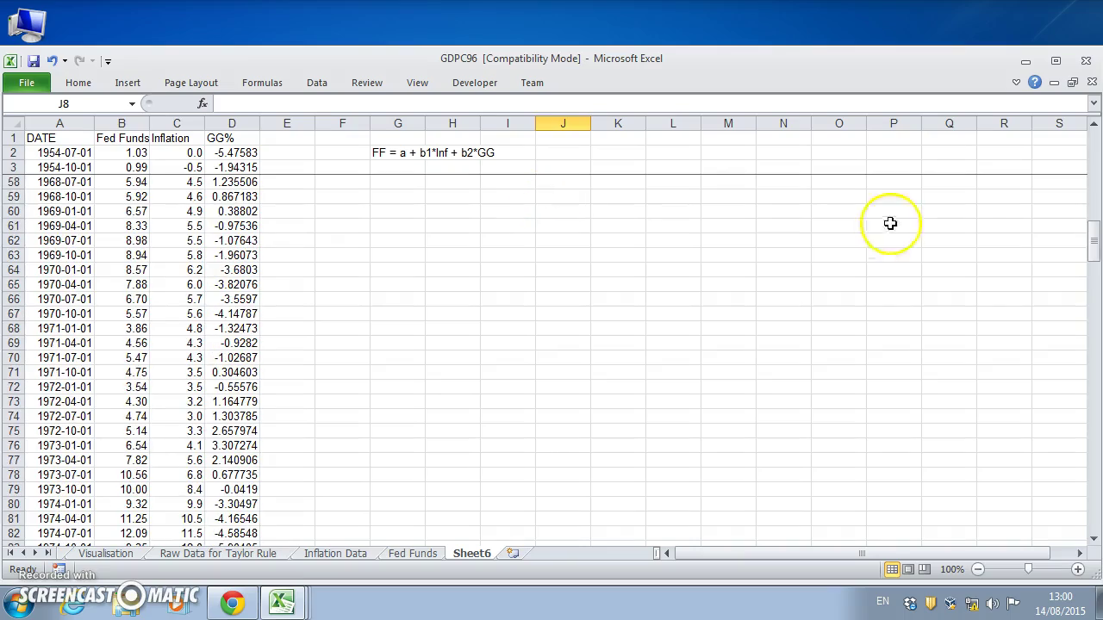
drag(1091, 244, 1052, 399)
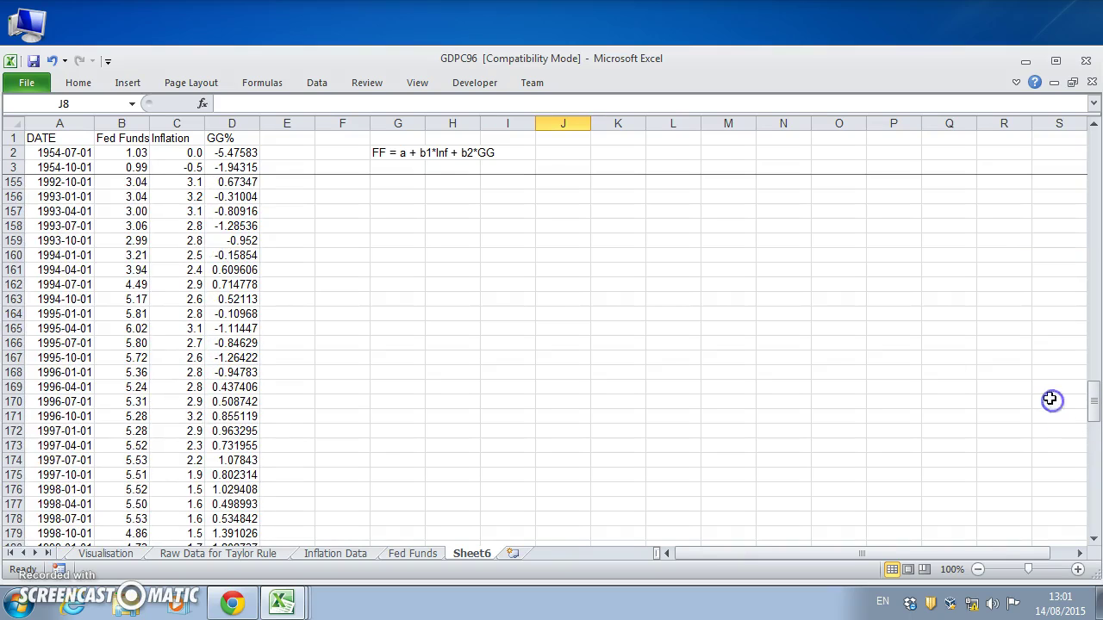
scroll(394, 251, down, 6)
scroll(394, 250, down, 4)
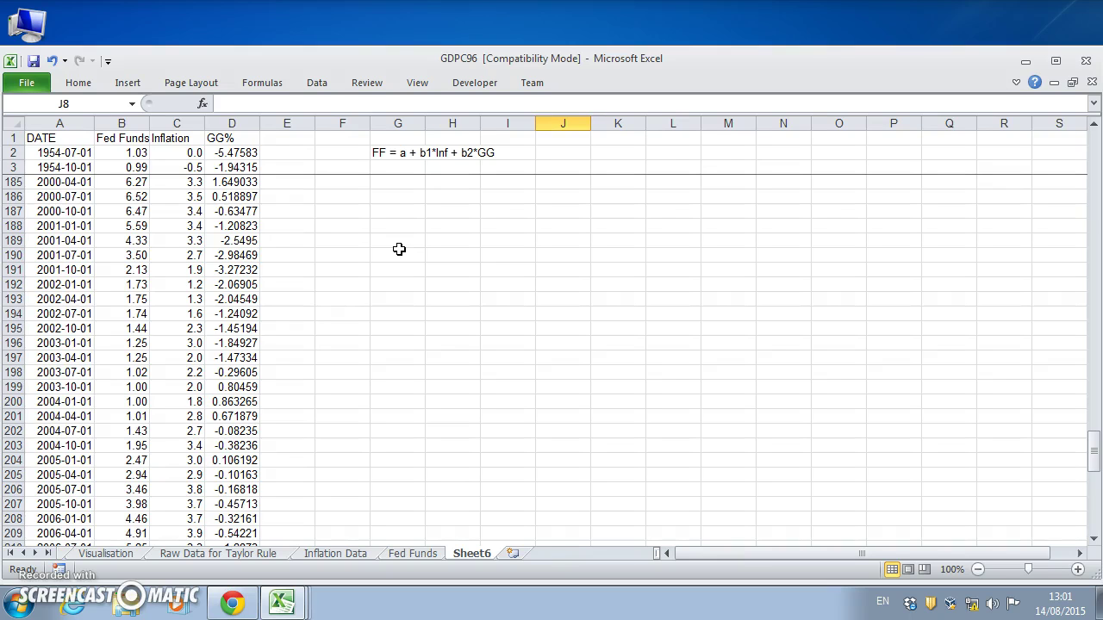
scroll(397, 248, down, 18)
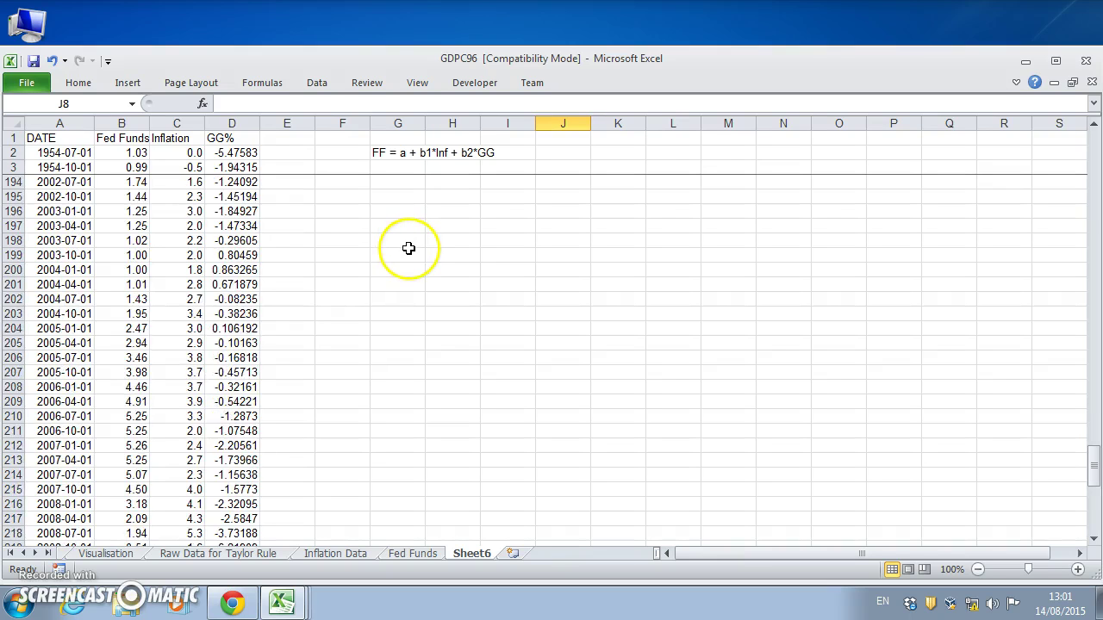
scroll(419, 254, up, 20)
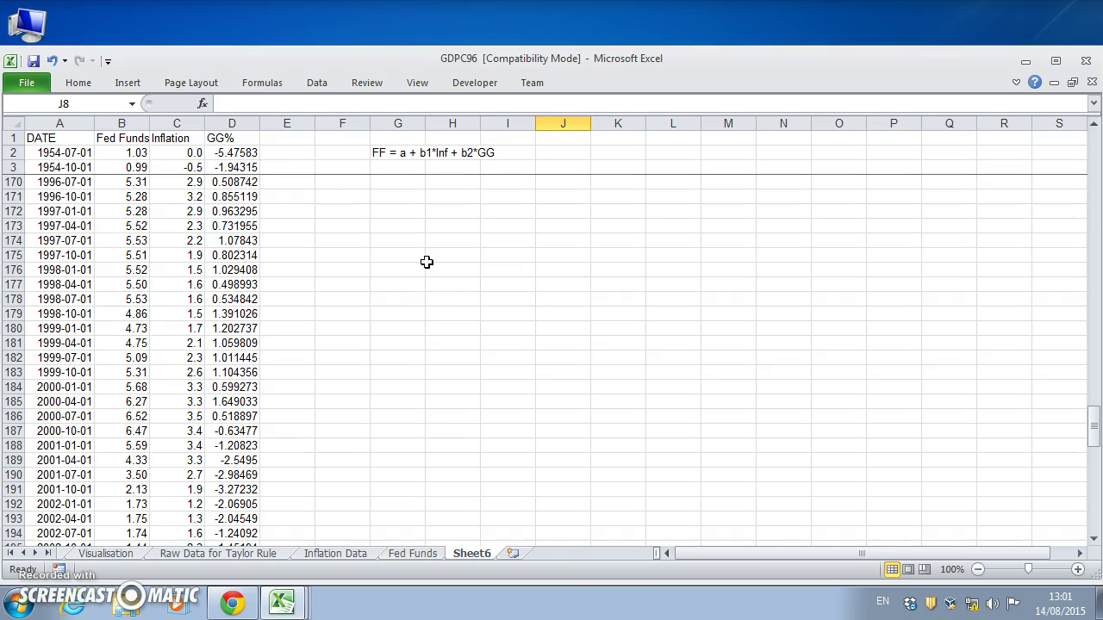
scroll(427, 262, down, 1)
scroll(405, 273, up, 6)
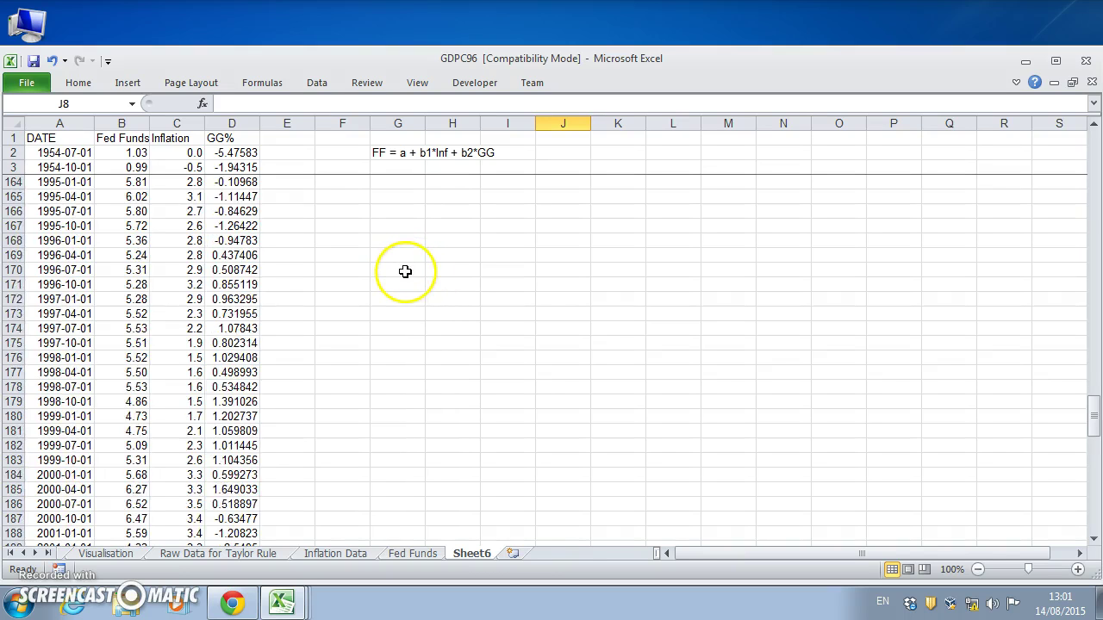
scroll(406, 273, up, 4)
scroll(407, 276, up, 11)
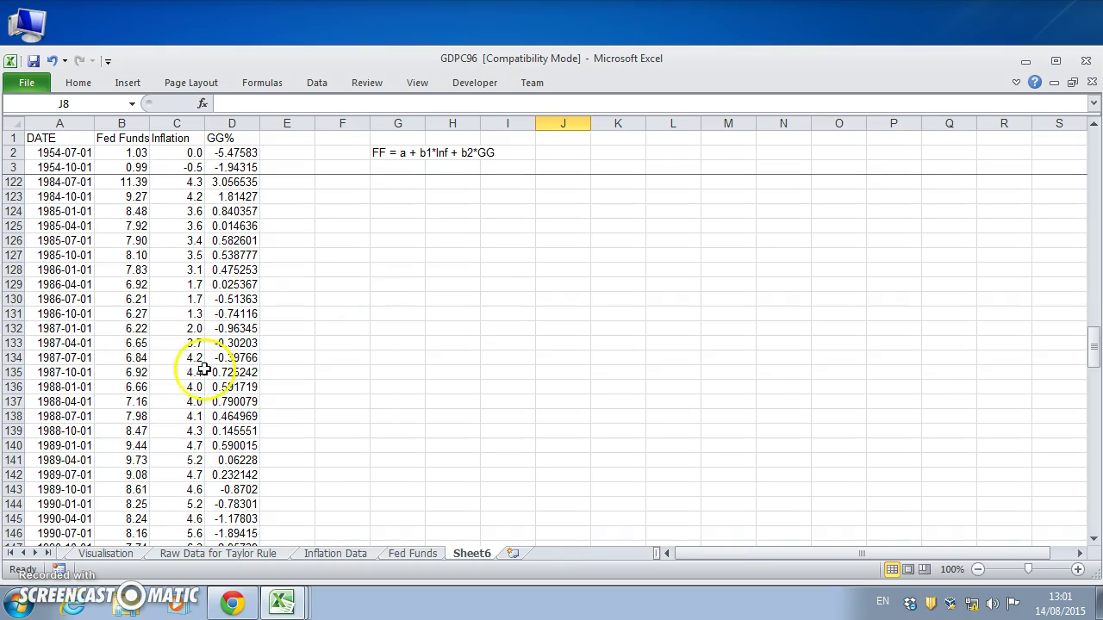
Compare the Fed Funds, Inflation and GG% values in the 1987 rows to pick the quarter where the sample starts.
click(26, 329)
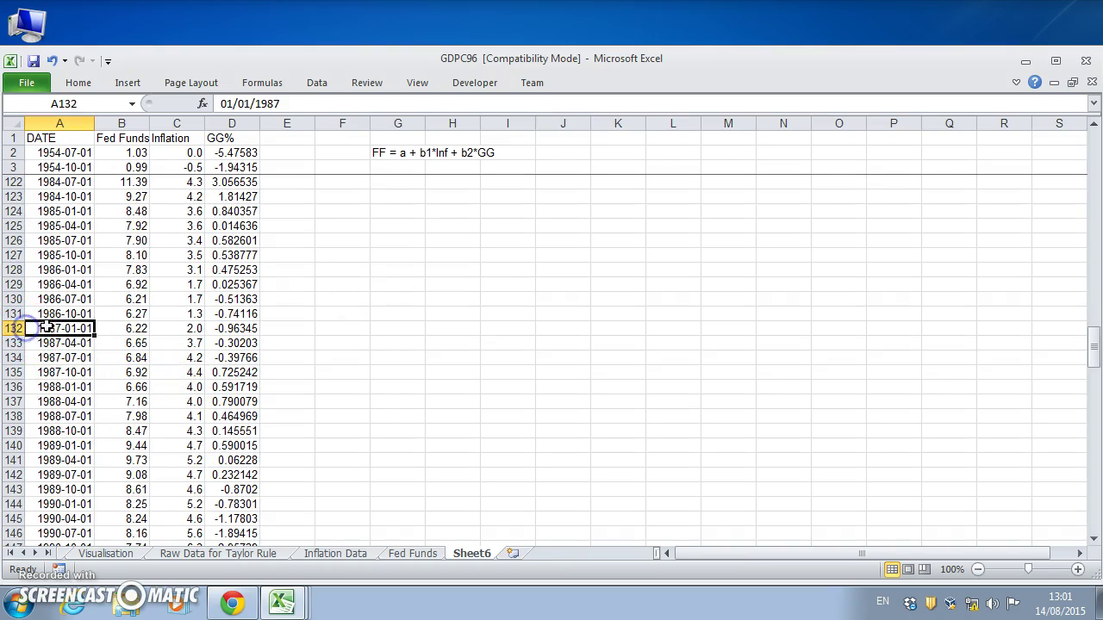
click(117, 329)
drag(116, 330, 217, 332)
drag(125, 358, 221, 373)
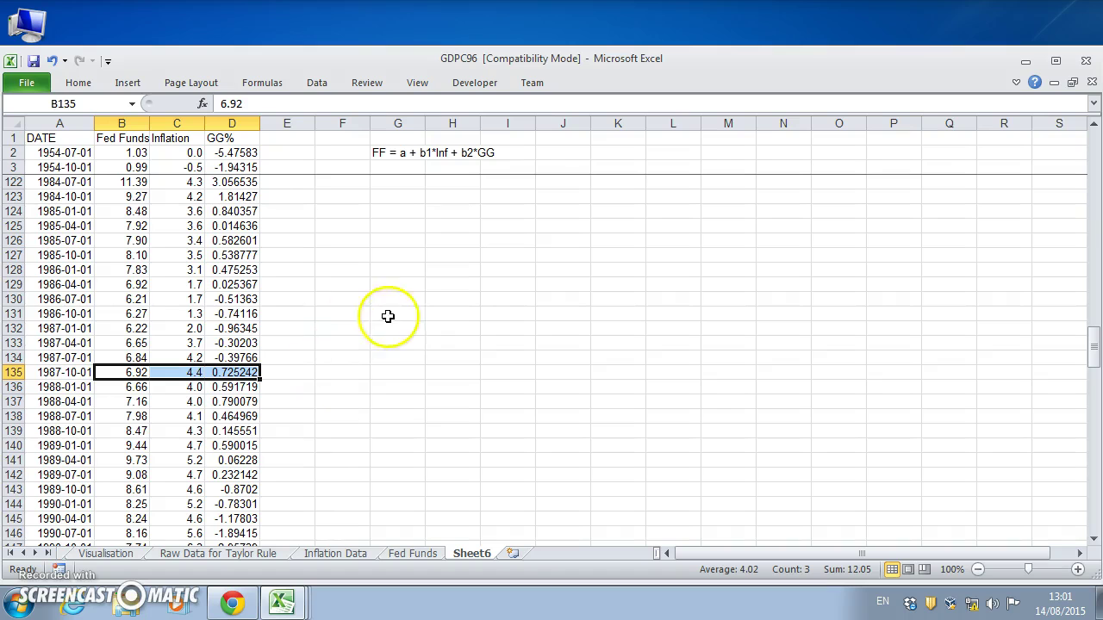
Label the regression output area "Greenspan Period" in G134.
scroll(423, 375, up, 2)
scroll(423, 375, down, 5)
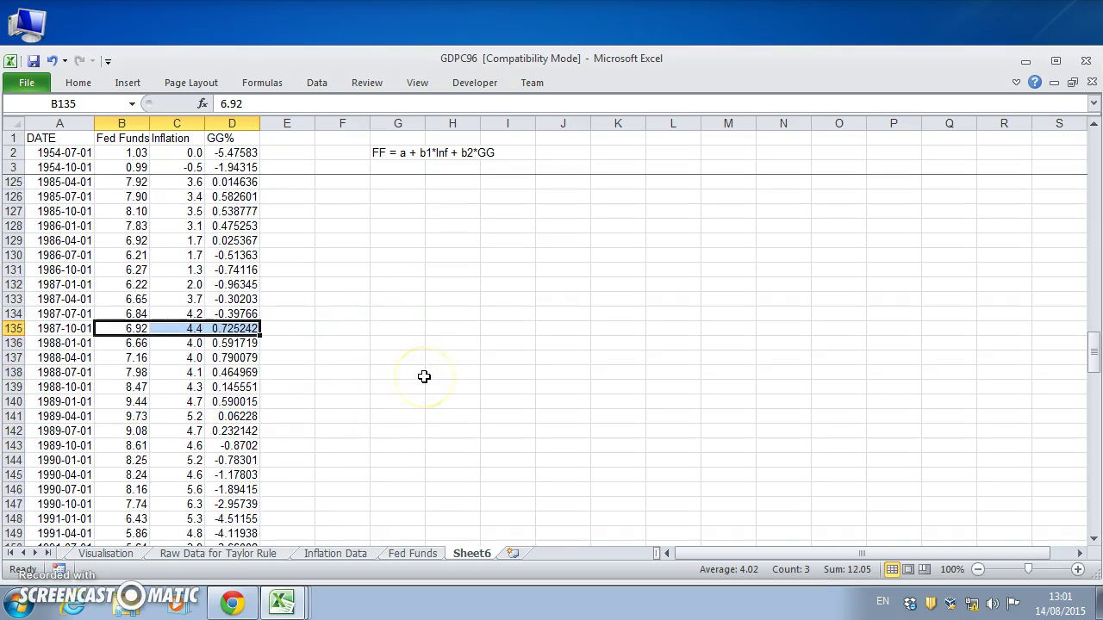
click(379, 227)
text(Greenspan Period)
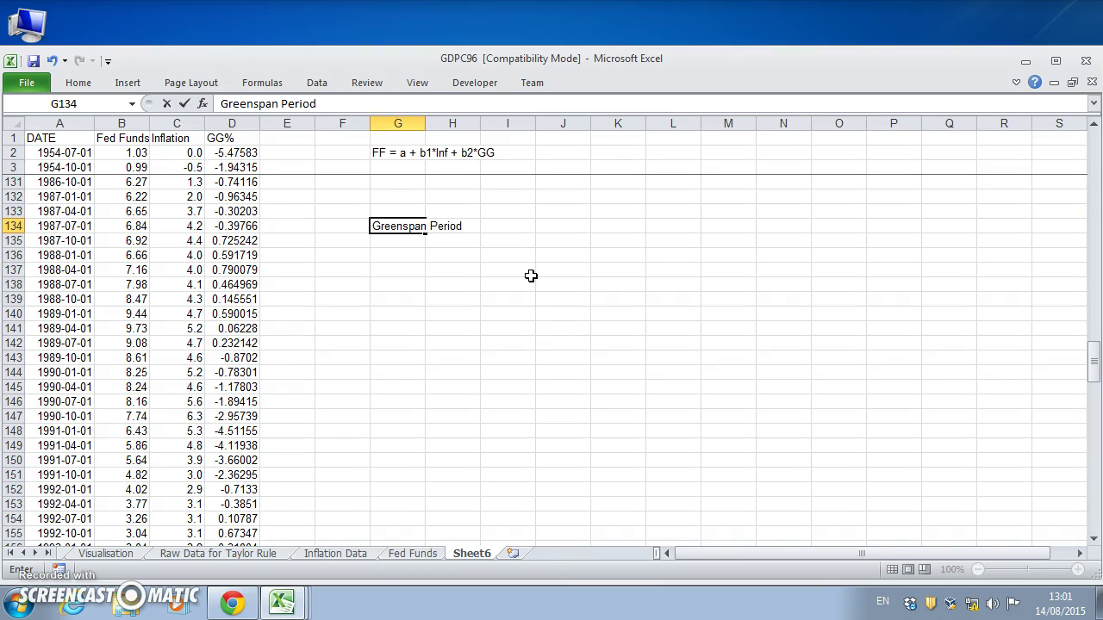
key(Return)
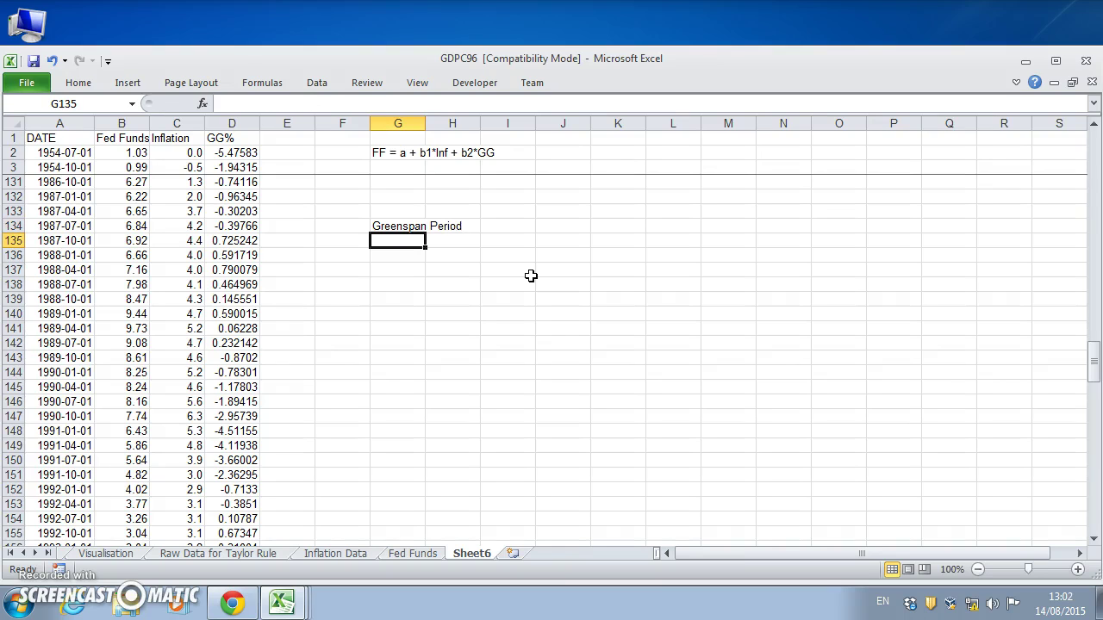
Enter =LINEST(B135:B211,C135:D211,TRUE,TRUE) in G135 to regress Fed Funds on Inflation and GG%.
text(=)
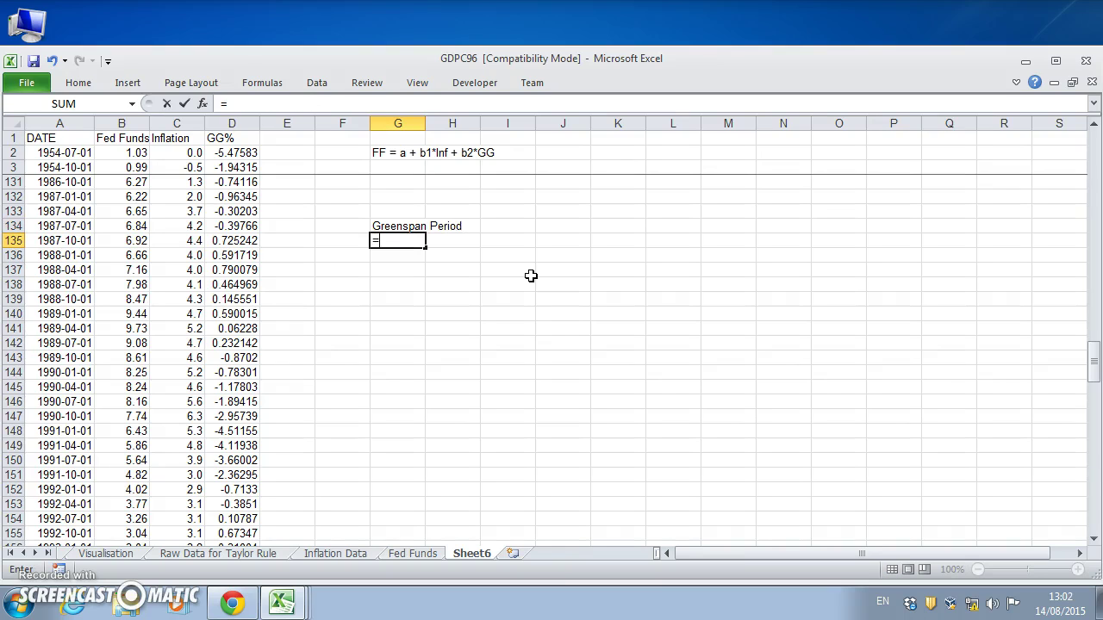
text(linest()
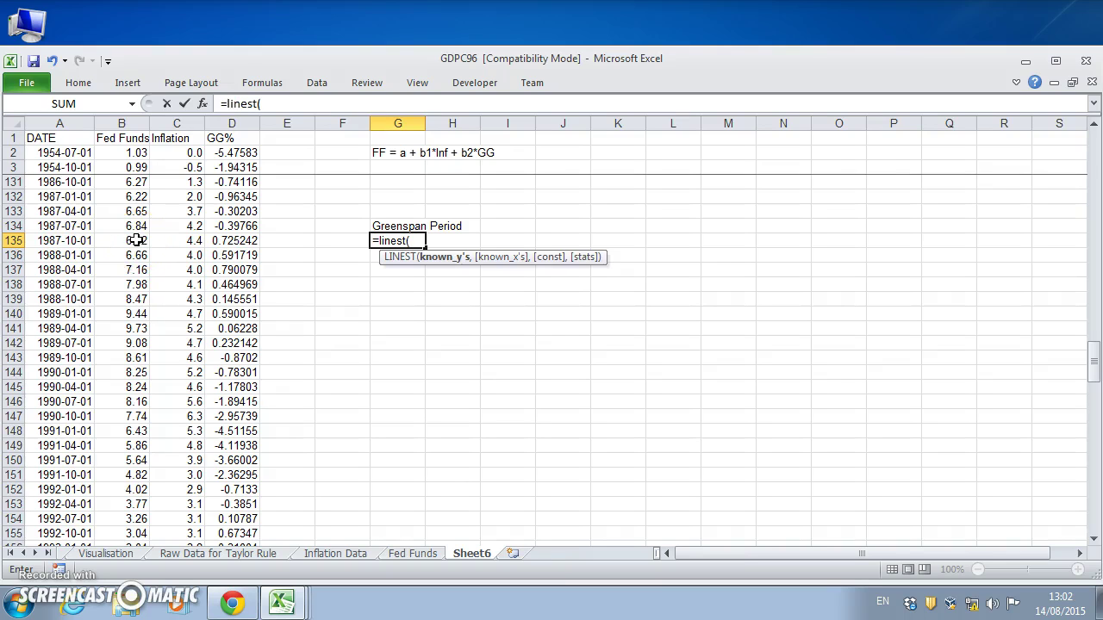
drag(136, 241, 147, 480)
text(,)
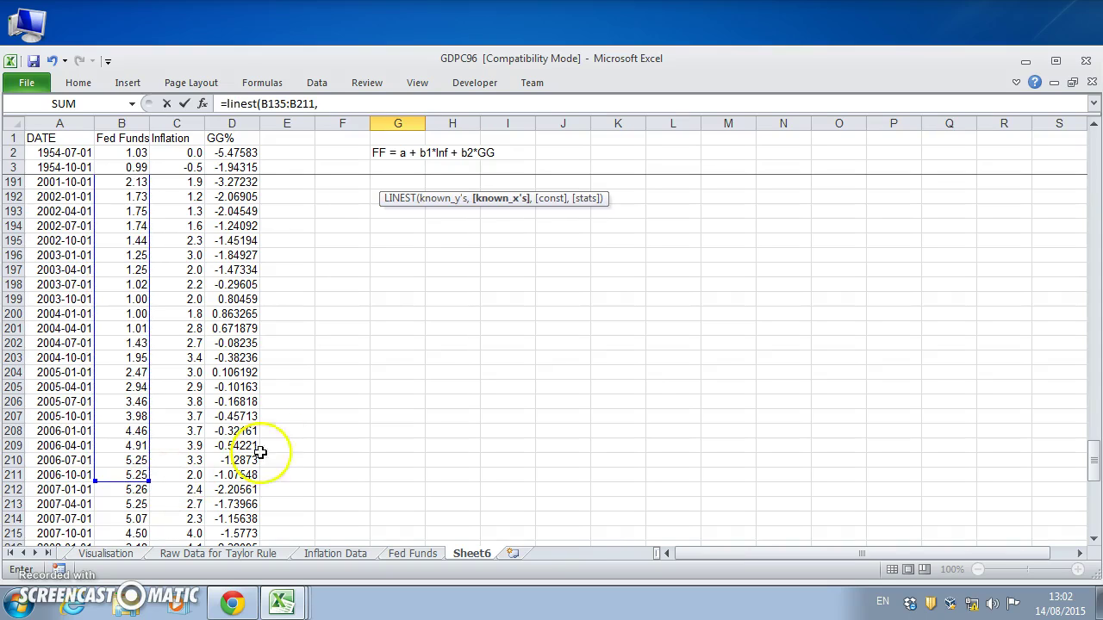
click(326, 104)
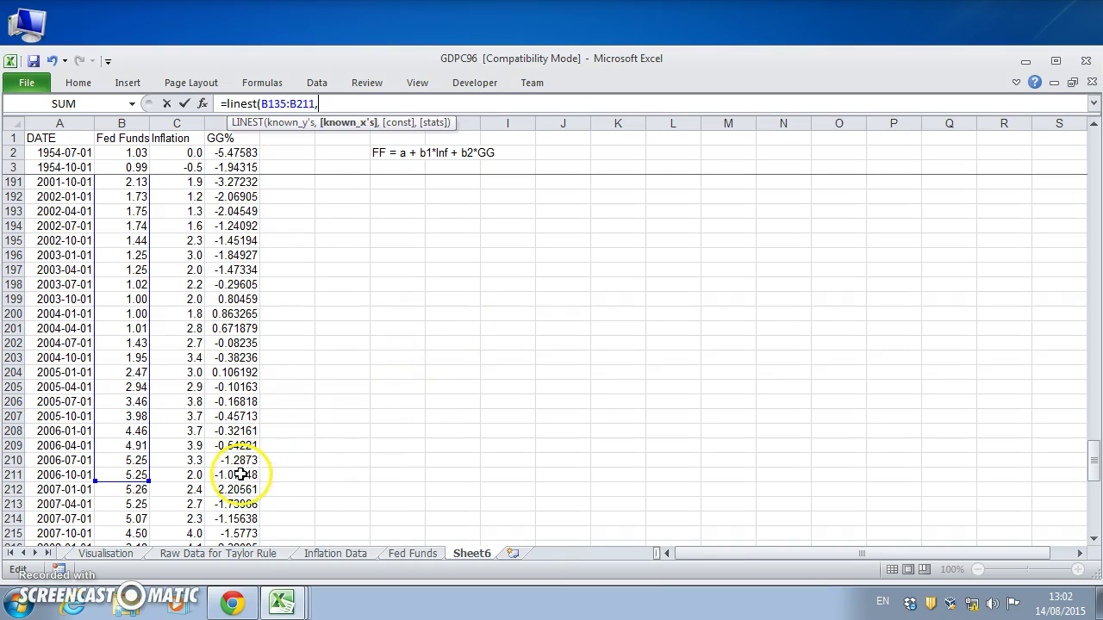
drag(239, 475, 195, 259)
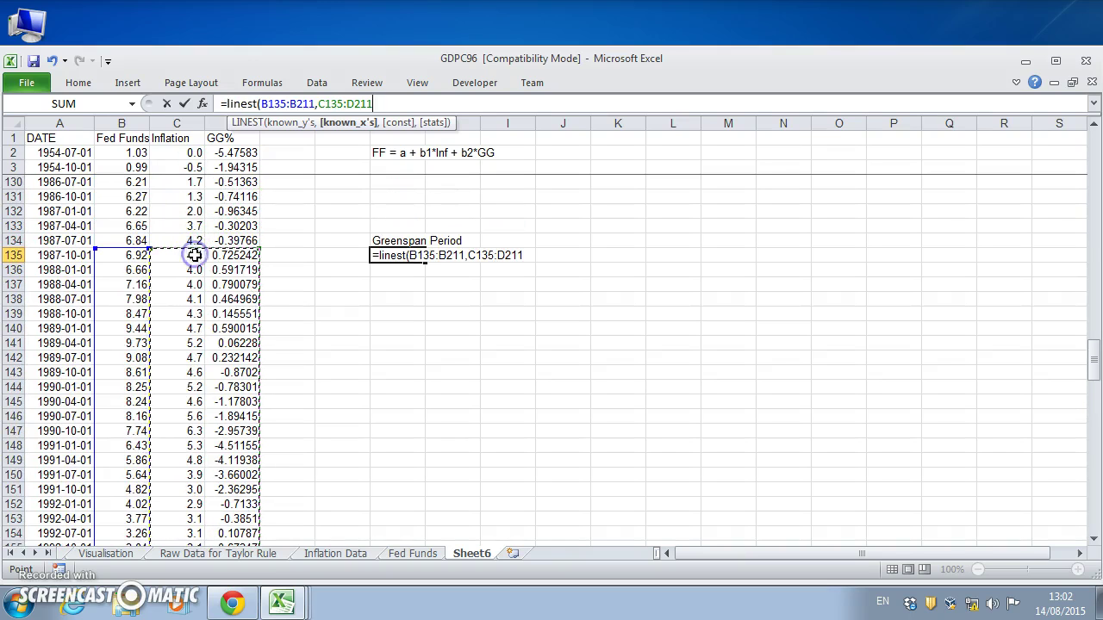
text(,)
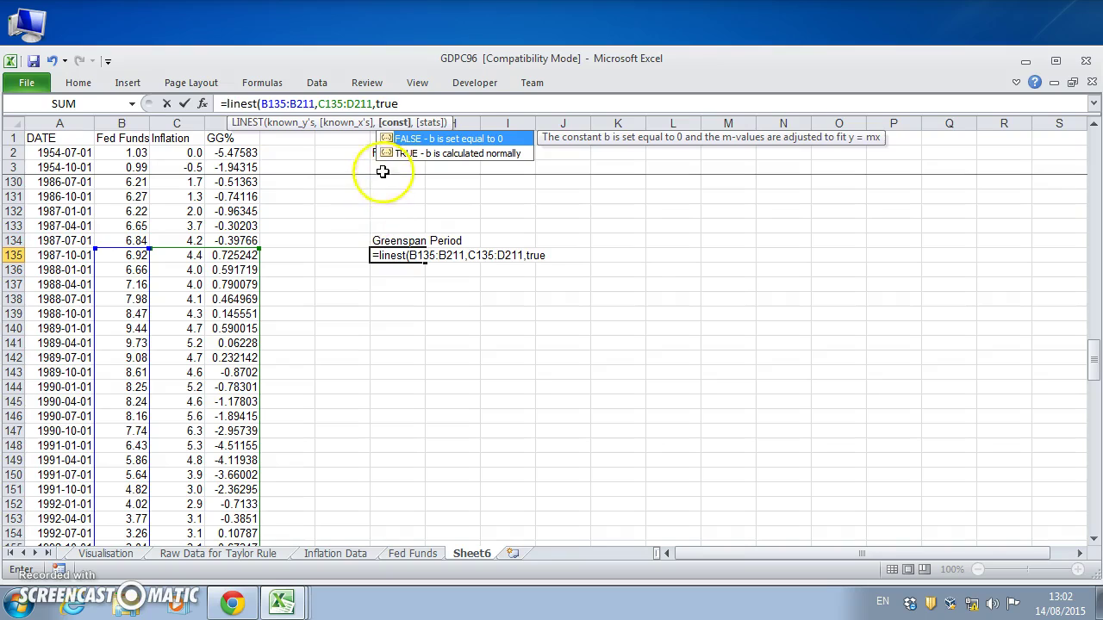
text(true)
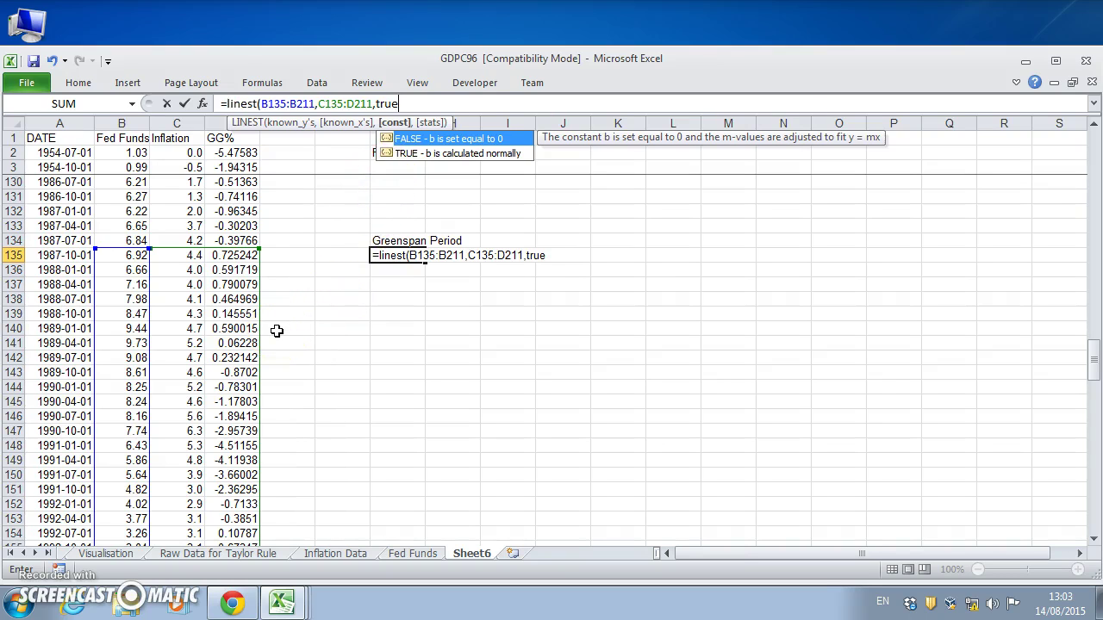
text(,true)
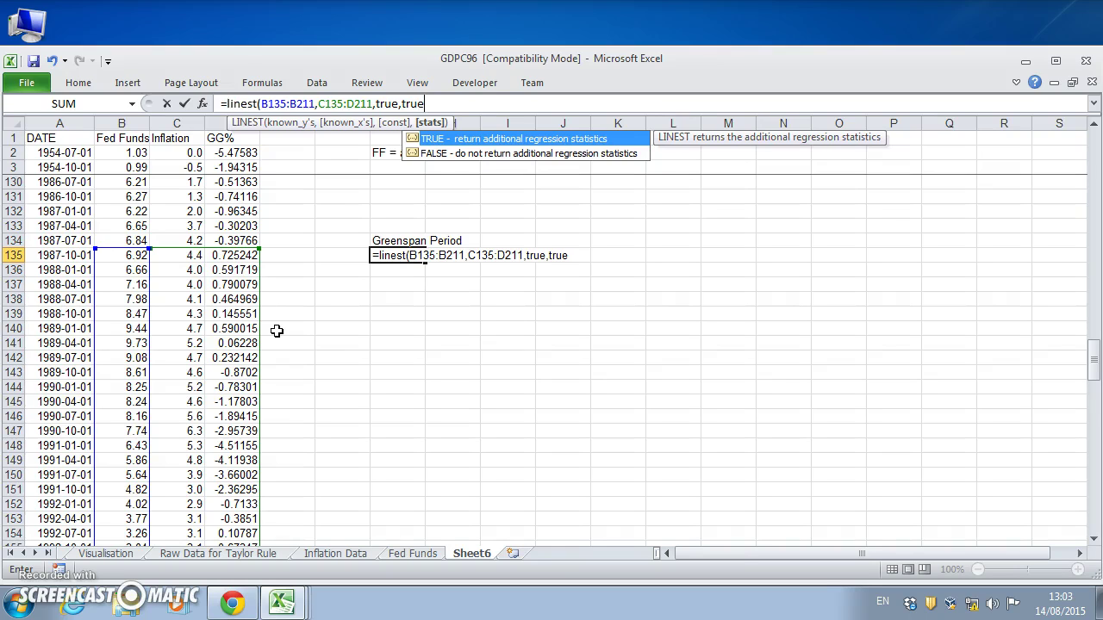
key(Return)
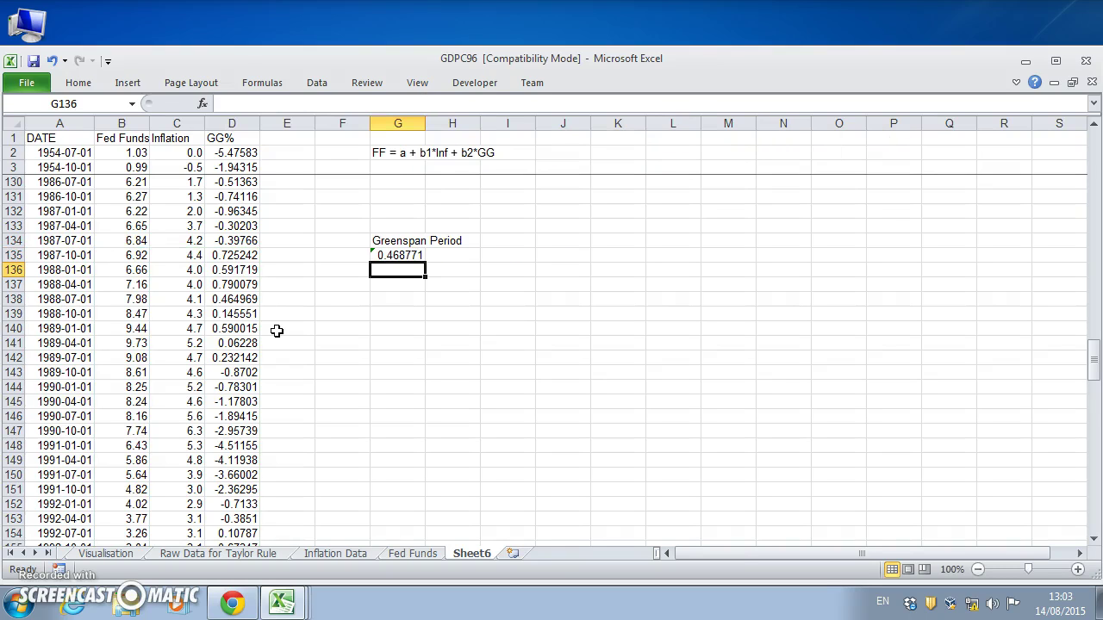
Expand the LINEST formula in G135 into an array formula covering G135:J140.
click(383, 256)
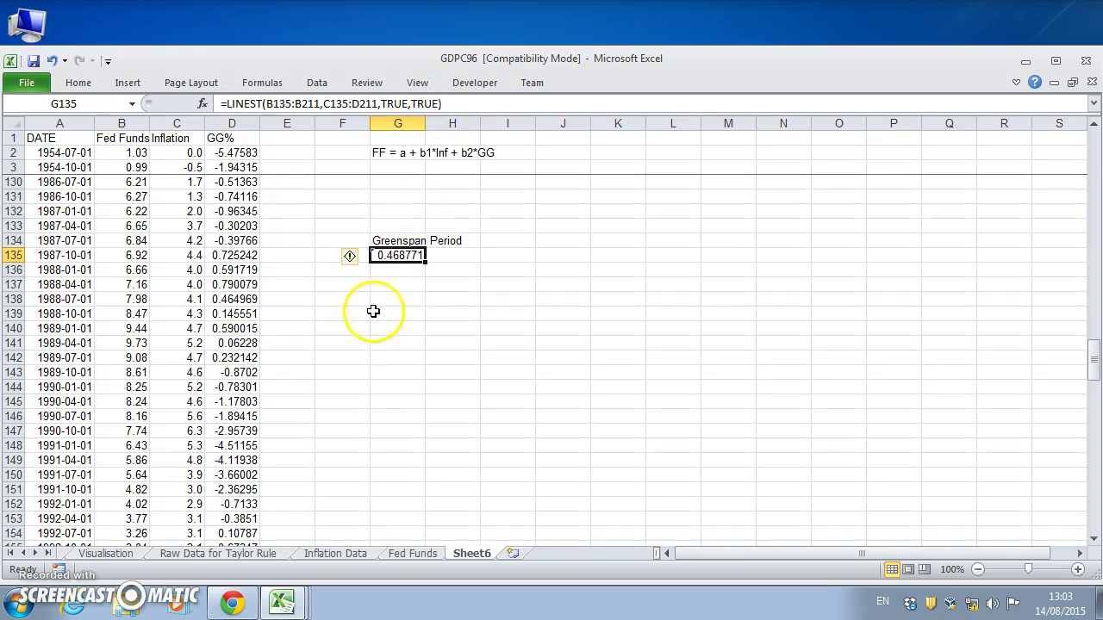
drag(398, 266, 575, 330)
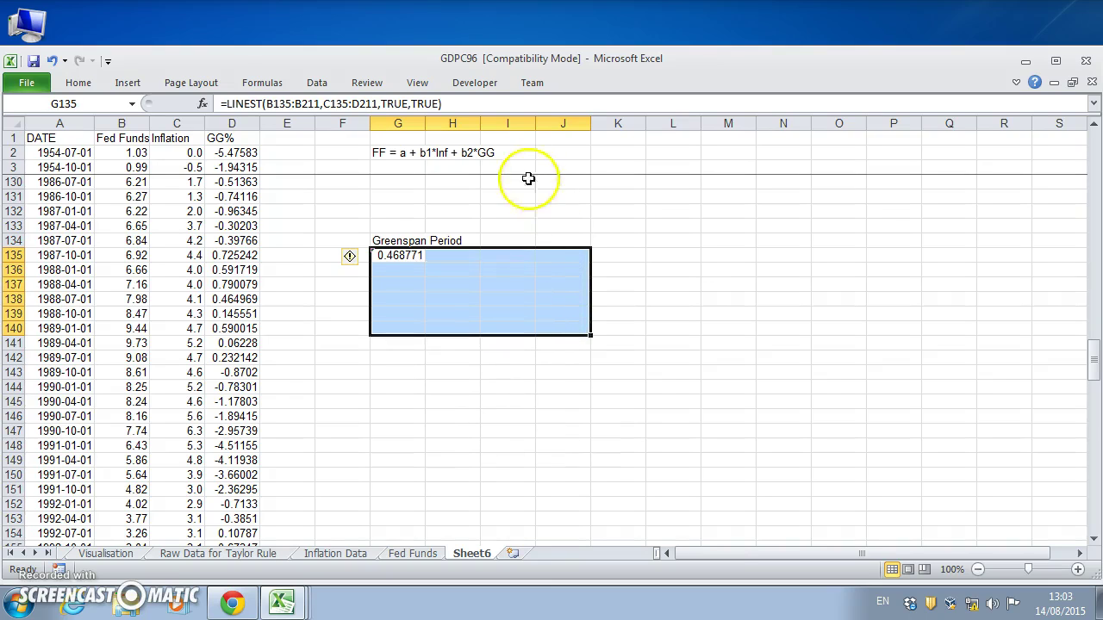
click(475, 104)
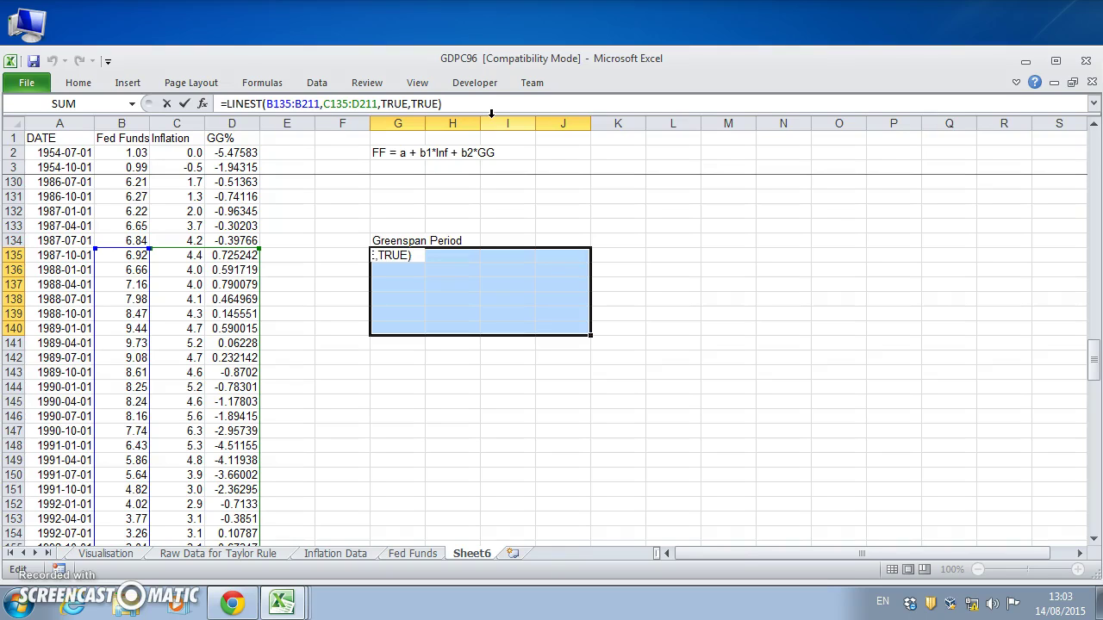
key(ctrl+shift+Return)
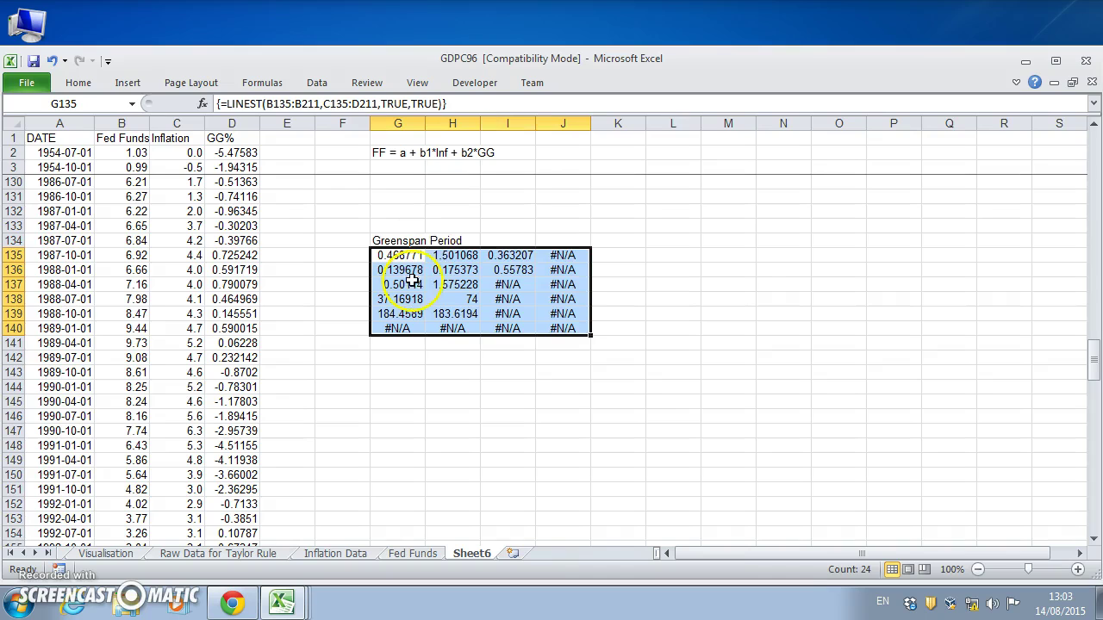
click(631, 288)
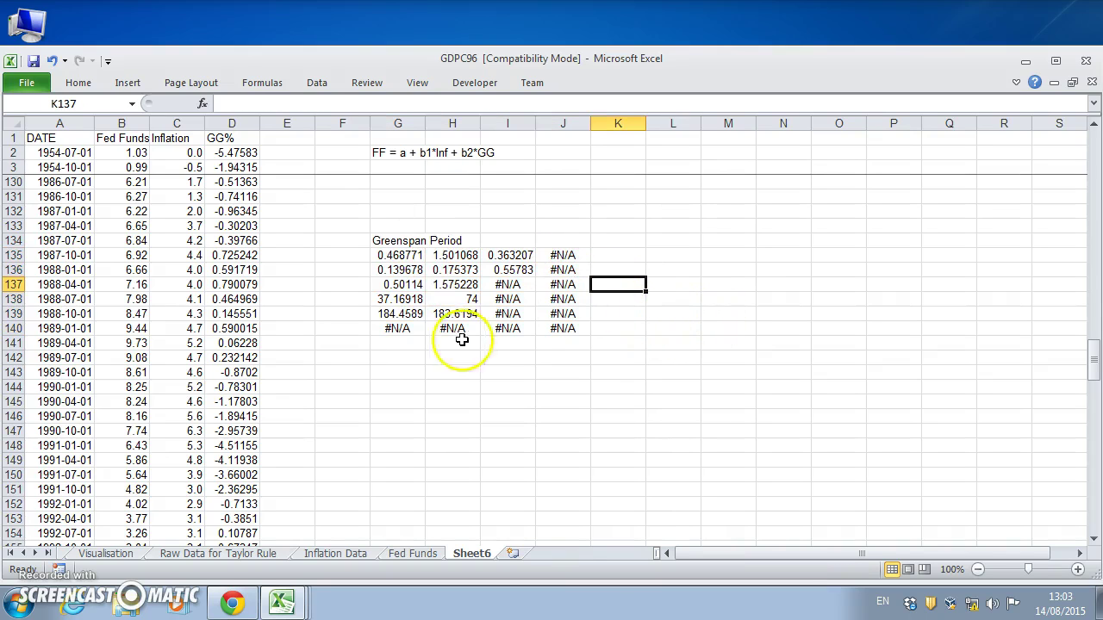
Insert blank cells at F135:J135 above the regression output, shifting the existing cells down.
click(620, 296)
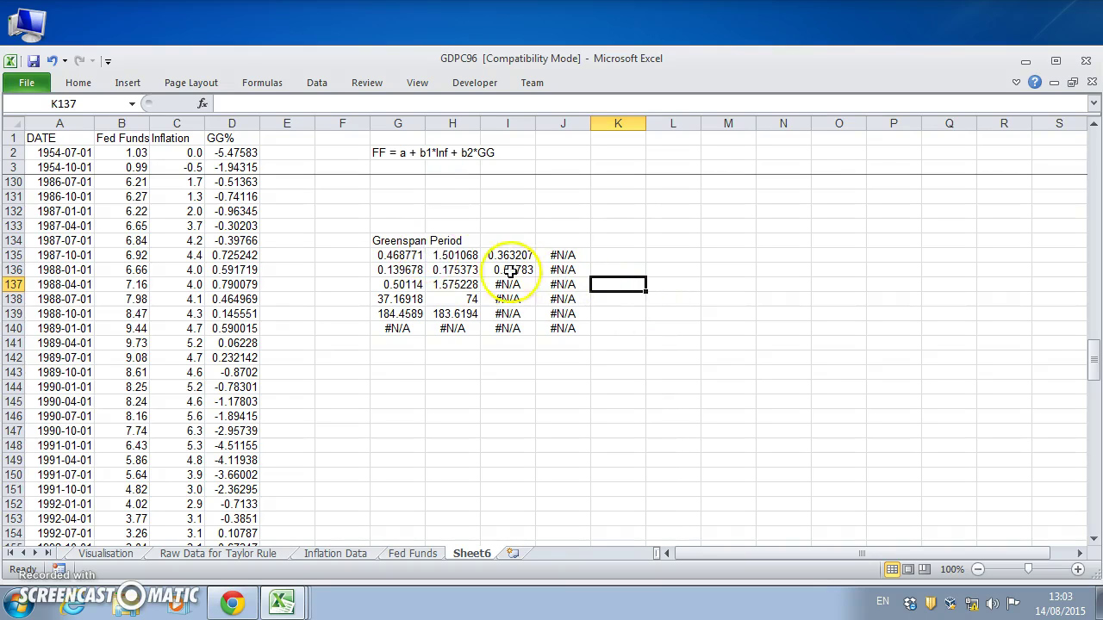
click(416, 257)
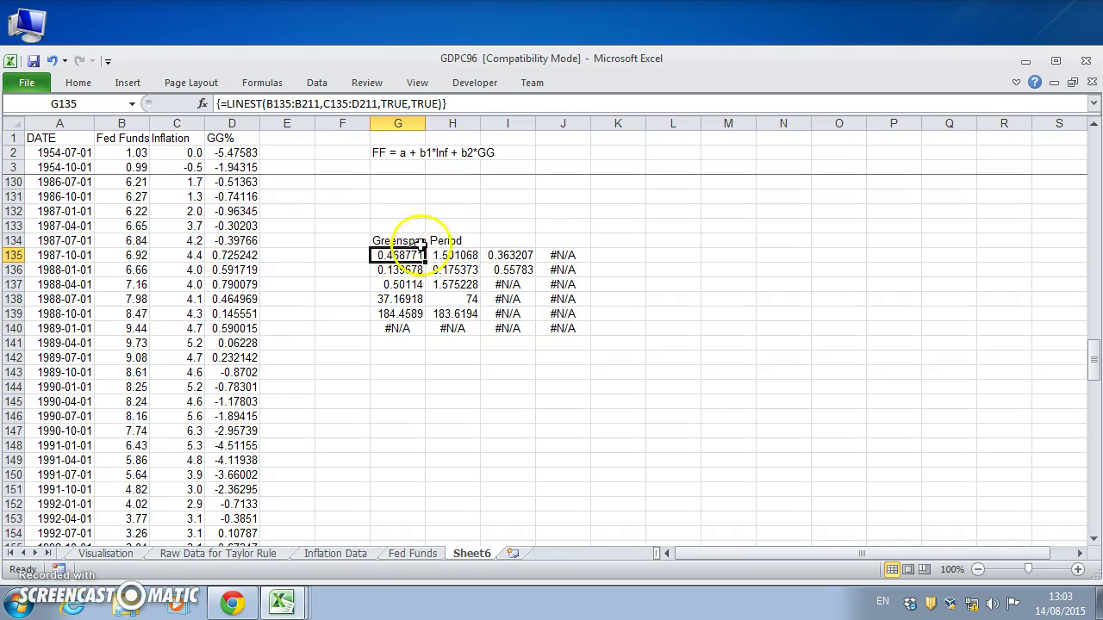
drag(349, 255, 542, 256)
right_click(546, 257)
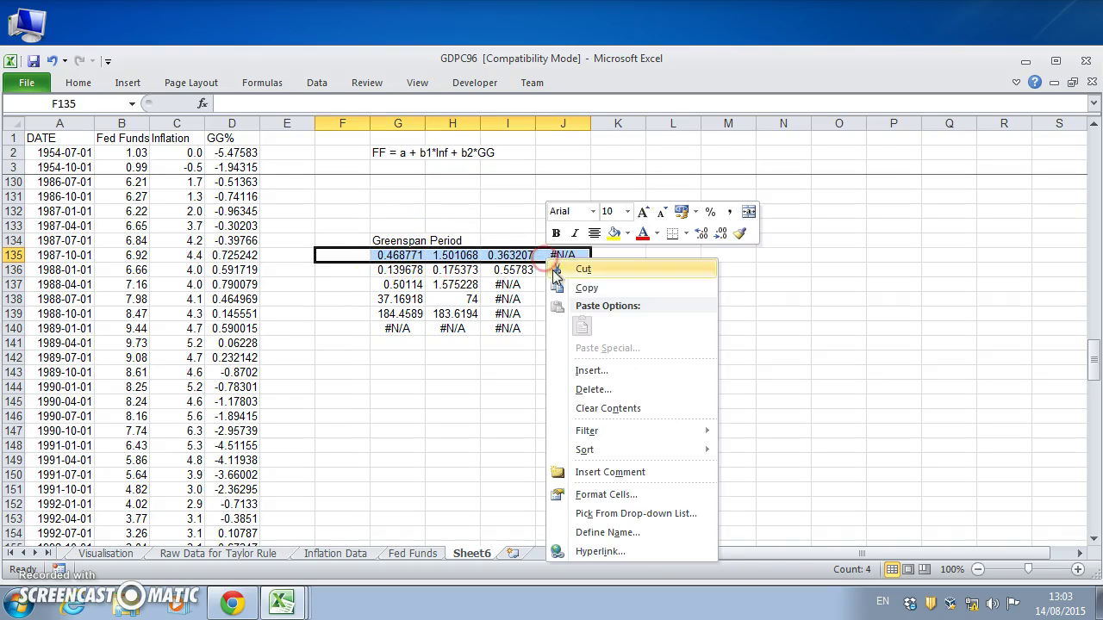
click(586, 372)
click(558, 421)
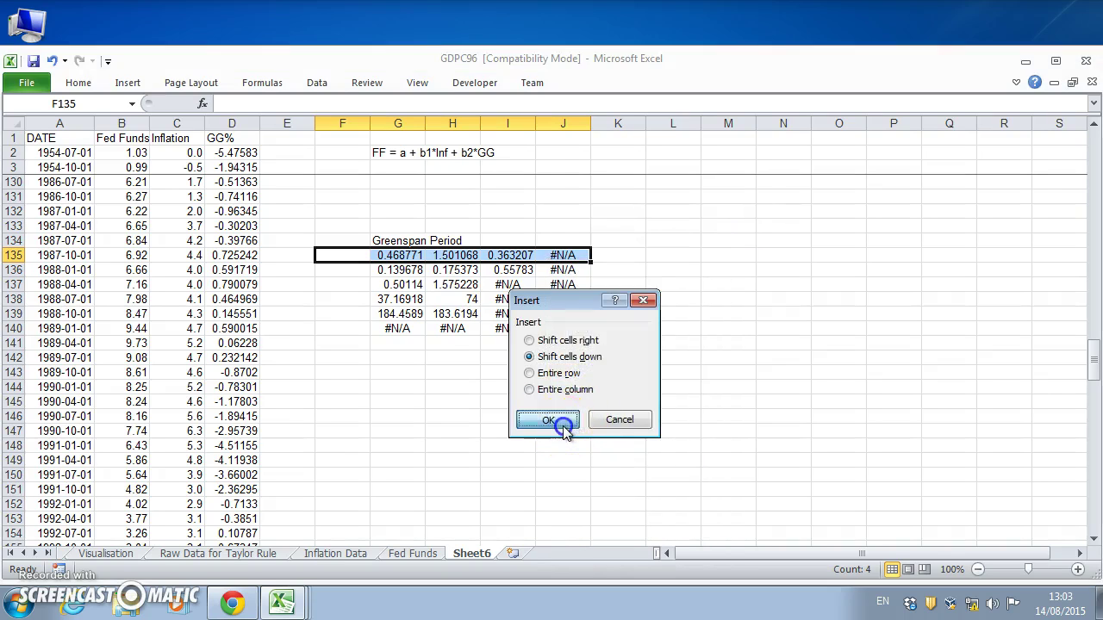
click(677, 288)
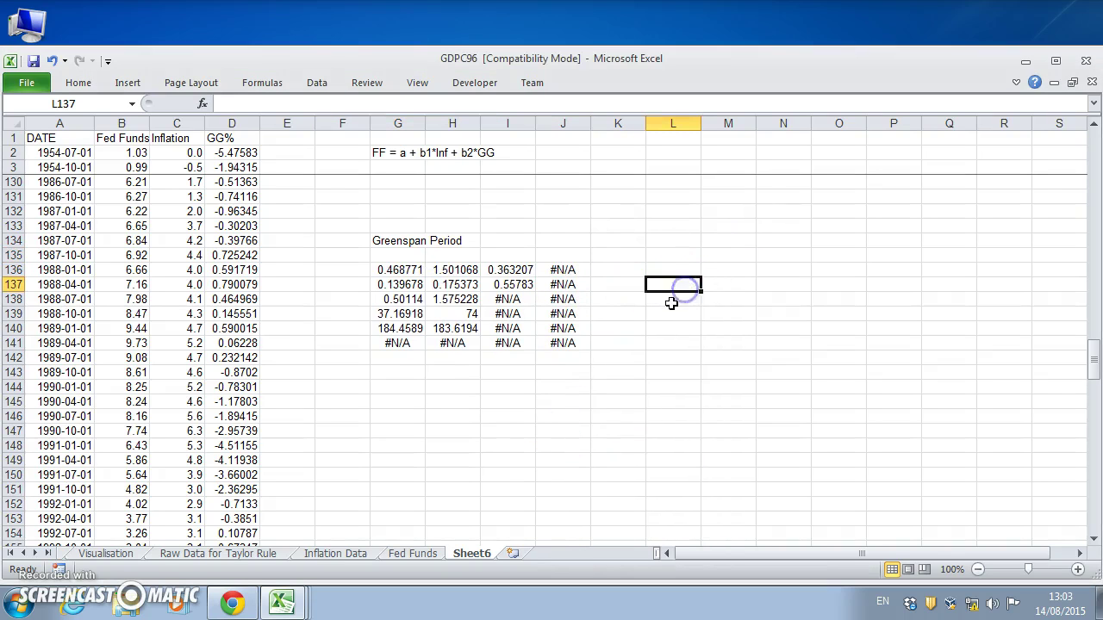
Label the intercept column of the regression output "a" in I135.
click(512, 254)
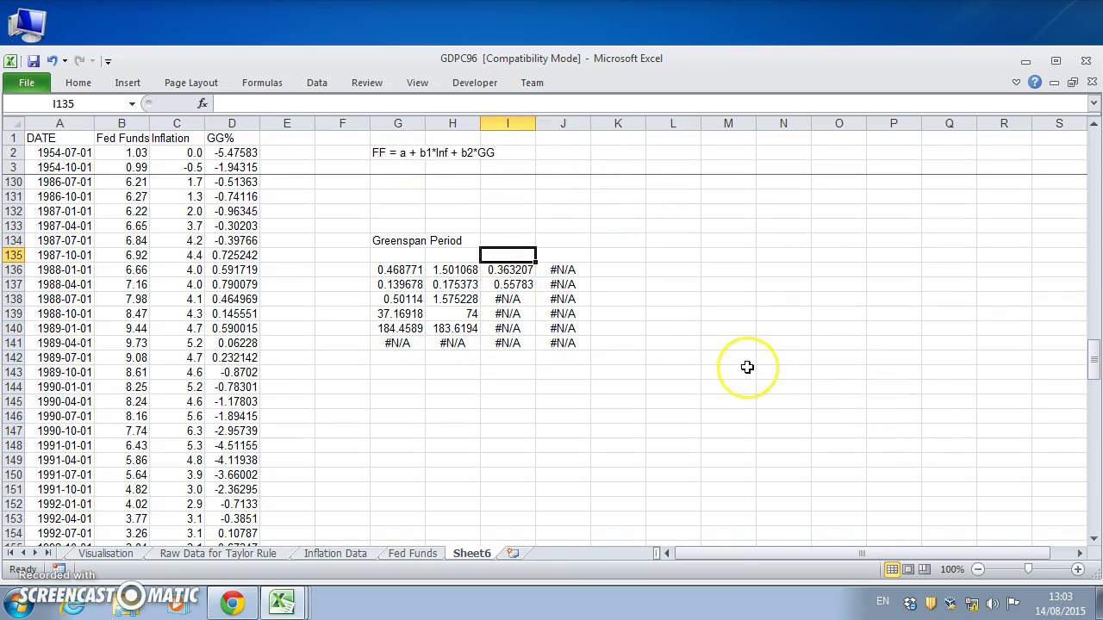
text(a)
key(Left)
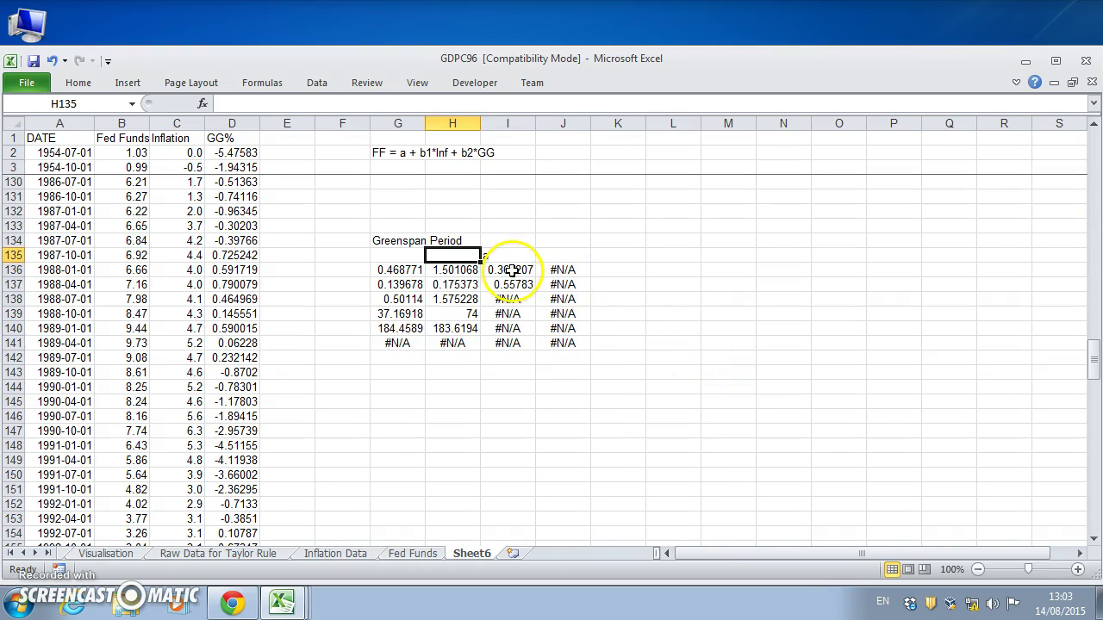
Review the arguments of the LINEST array formula in G136 and keep it as an array formula.
click(394, 269)
click(353, 102)
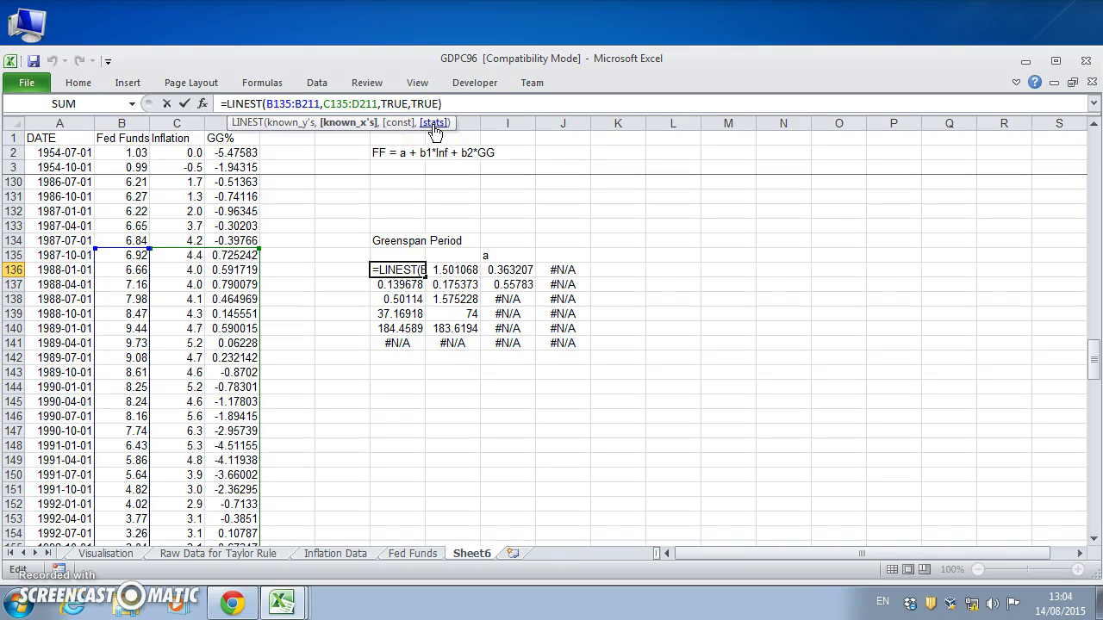
key(ctrl+shift+Return)
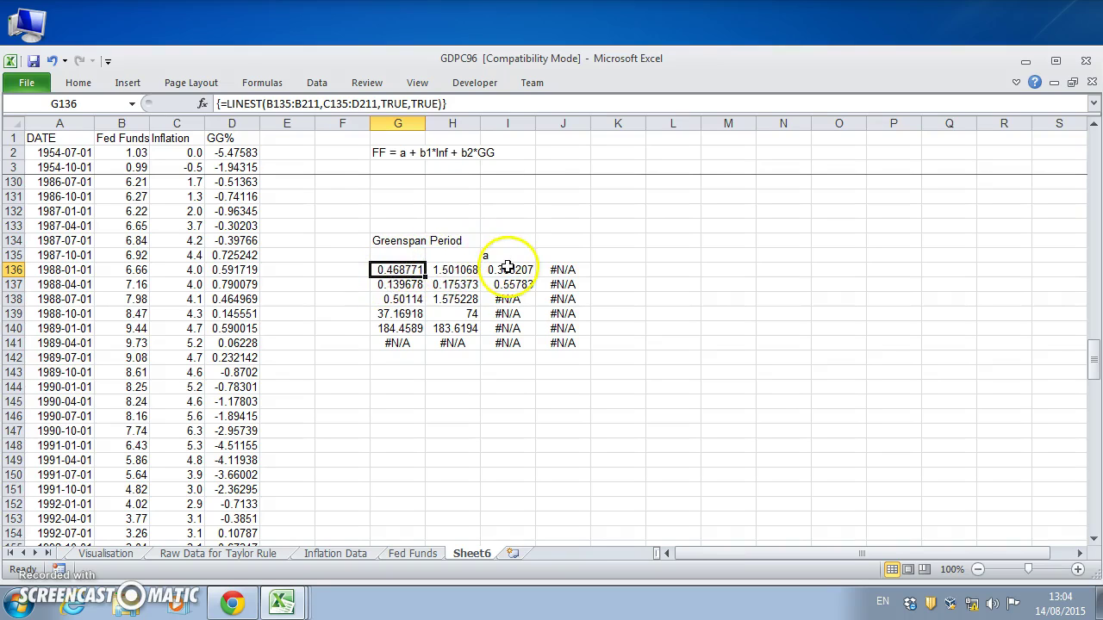
Label the inflation coefficient column of the regression output "b1" in H135.
click(441, 255)
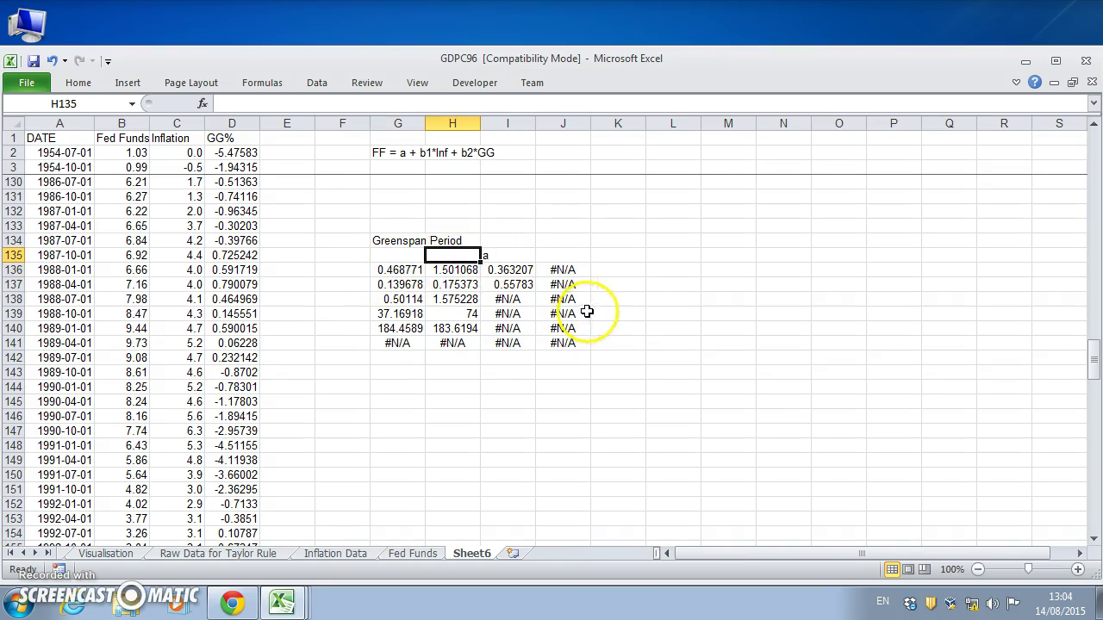
click(508, 270)
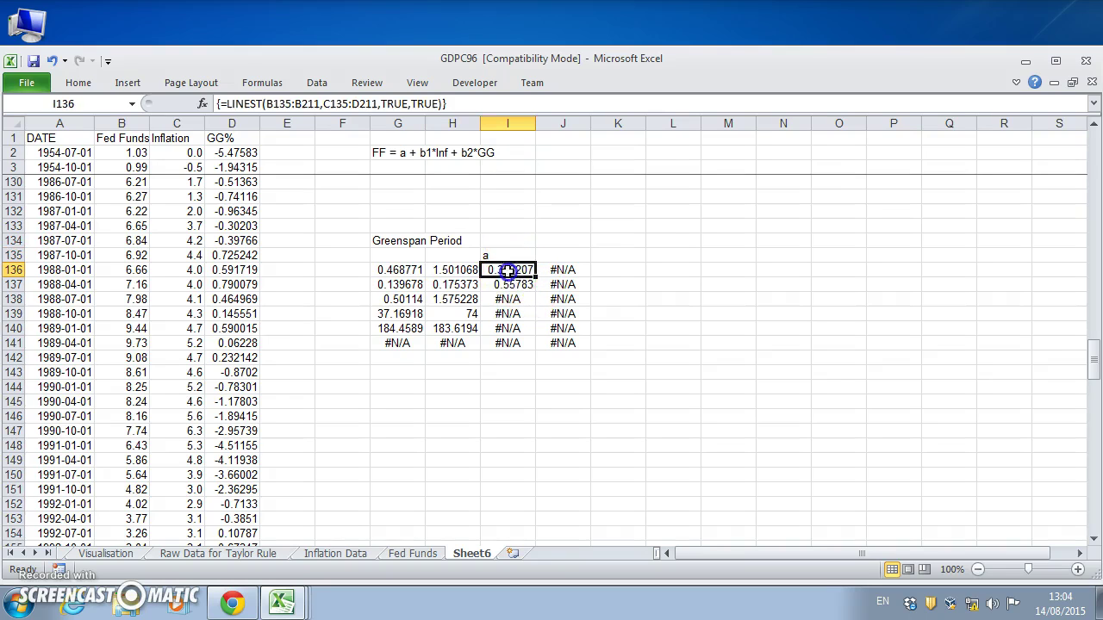
click(452, 270)
click(452, 256)
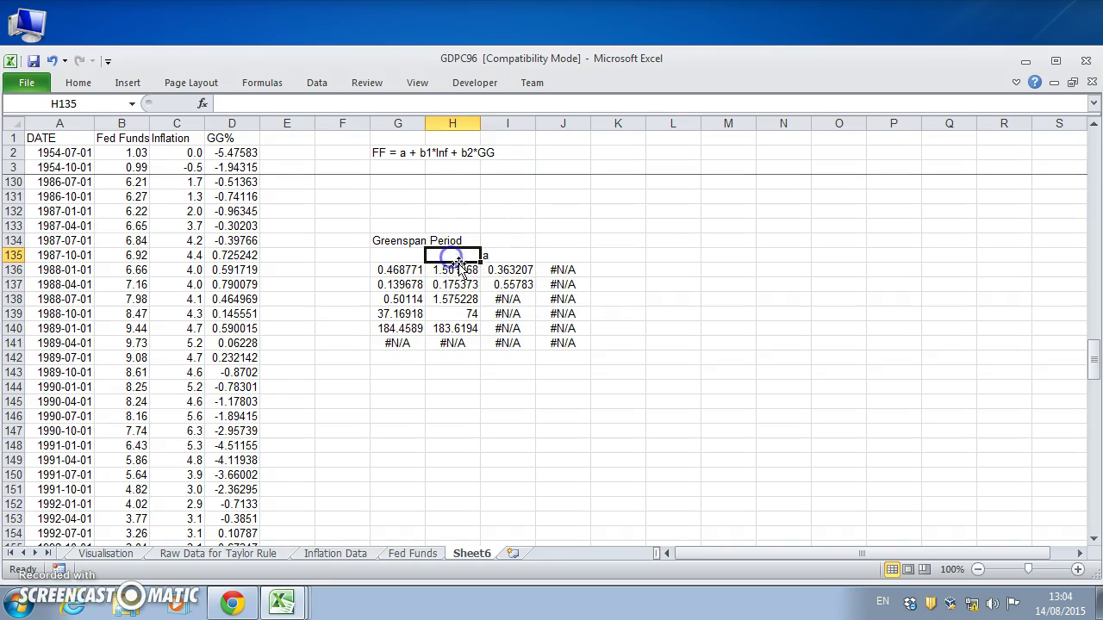
text(b)
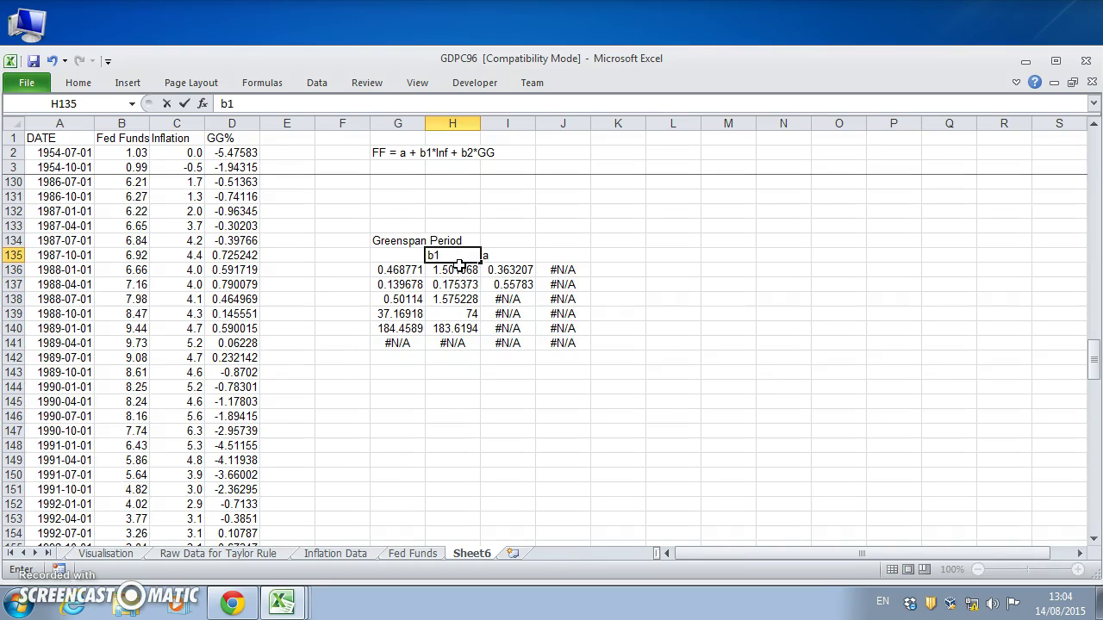
text(1)
click(457, 267)
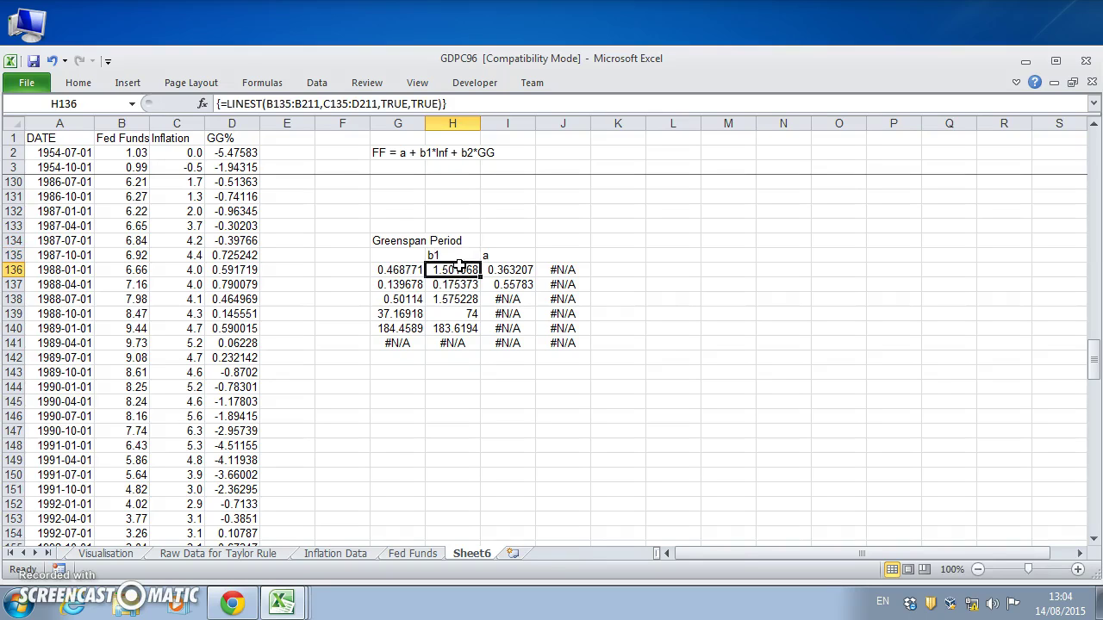
Label the GG% coefficient column of the regression output "b2" in G135.
click(396, 256)
text(b)
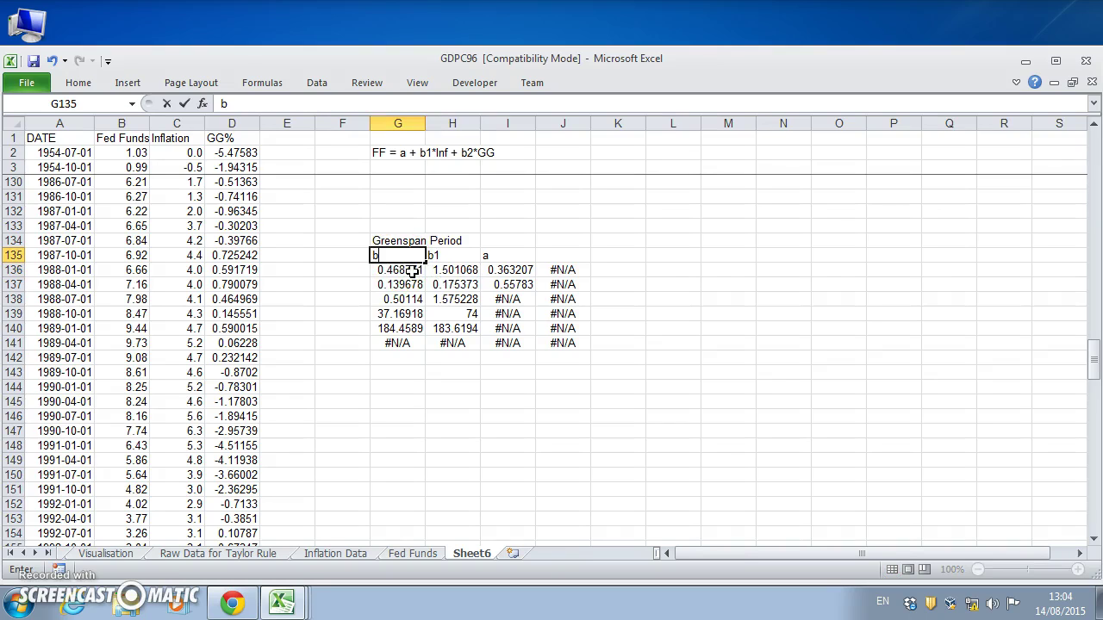
click(412, 270)
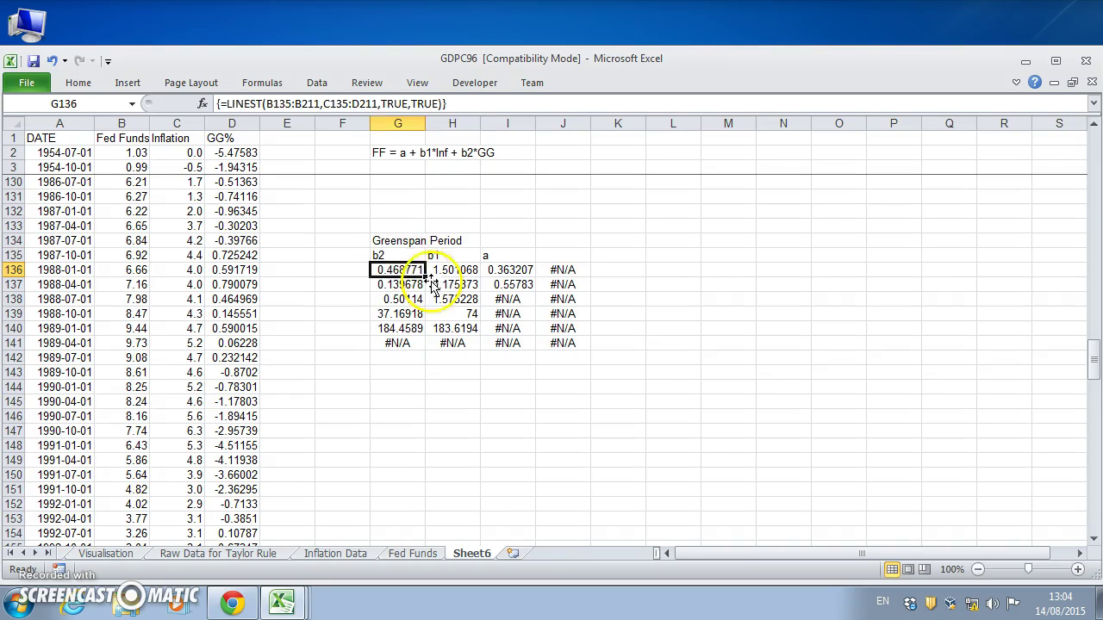
click(734, 344)
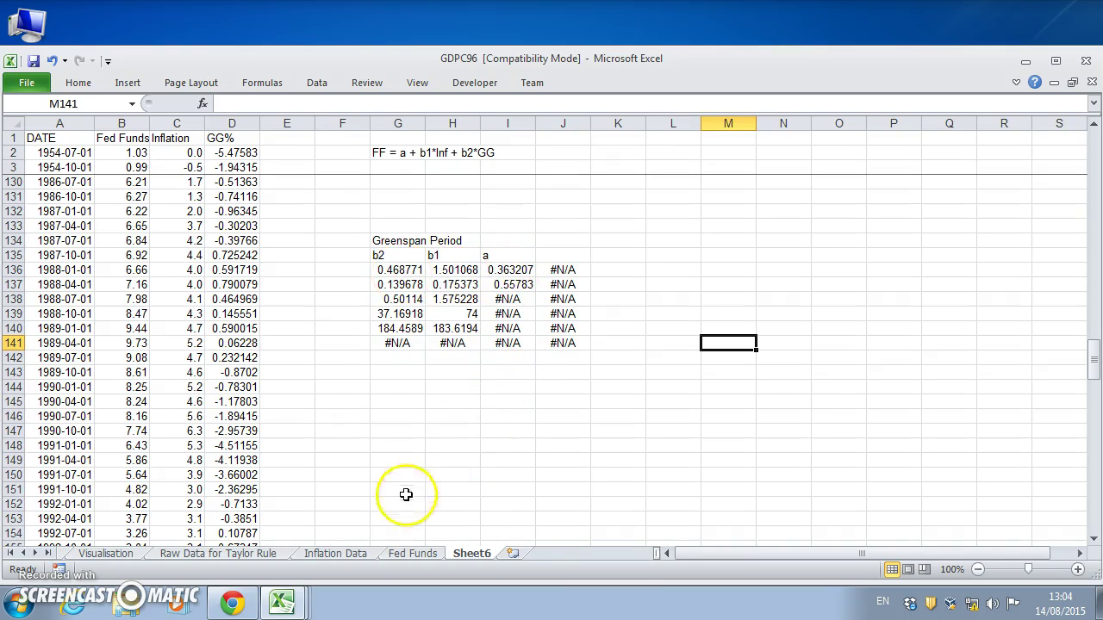
Check the Taylor rule equation in the Federal Reserve paper in Chrome, then compare it with the estimated coefficients in G136:I136 in Excel.
click(232, 603)
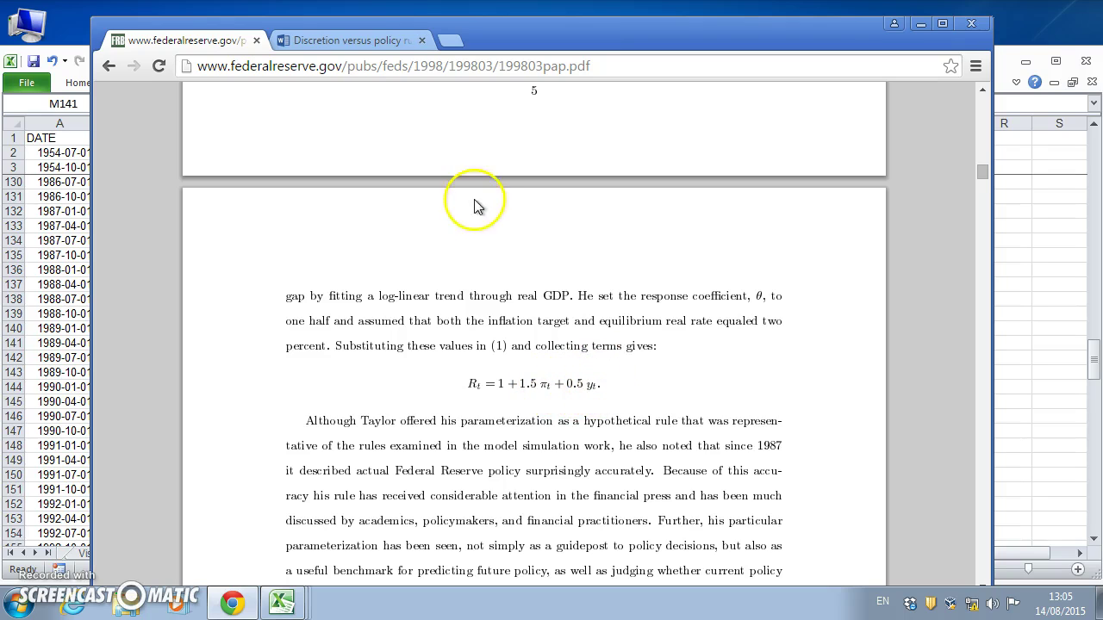
click(919, 25)
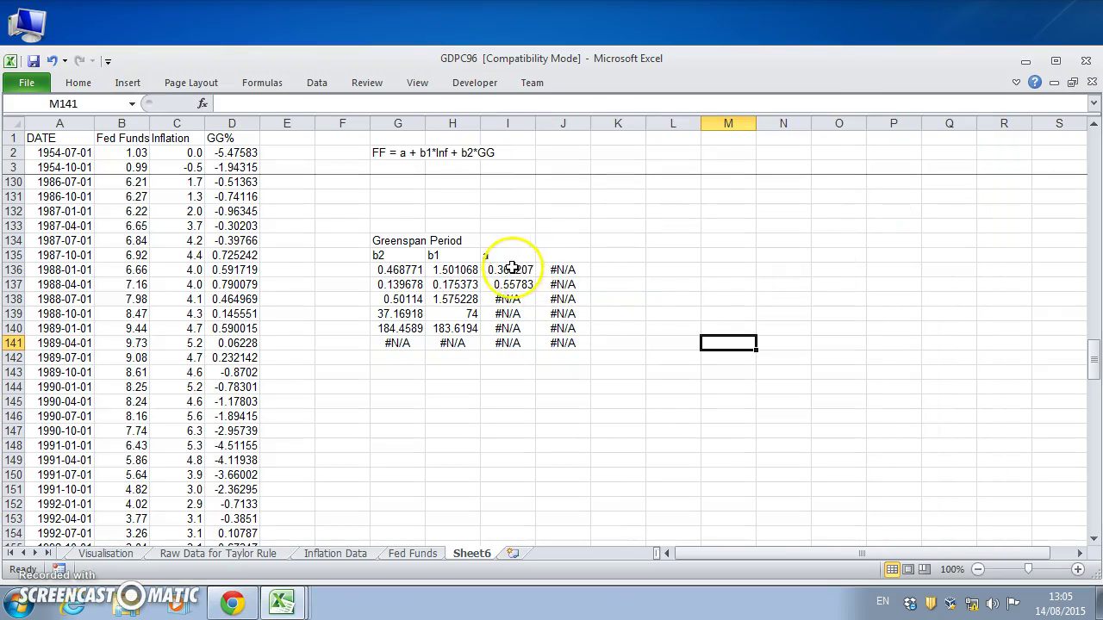
click(465, 270)
click(412, 269)
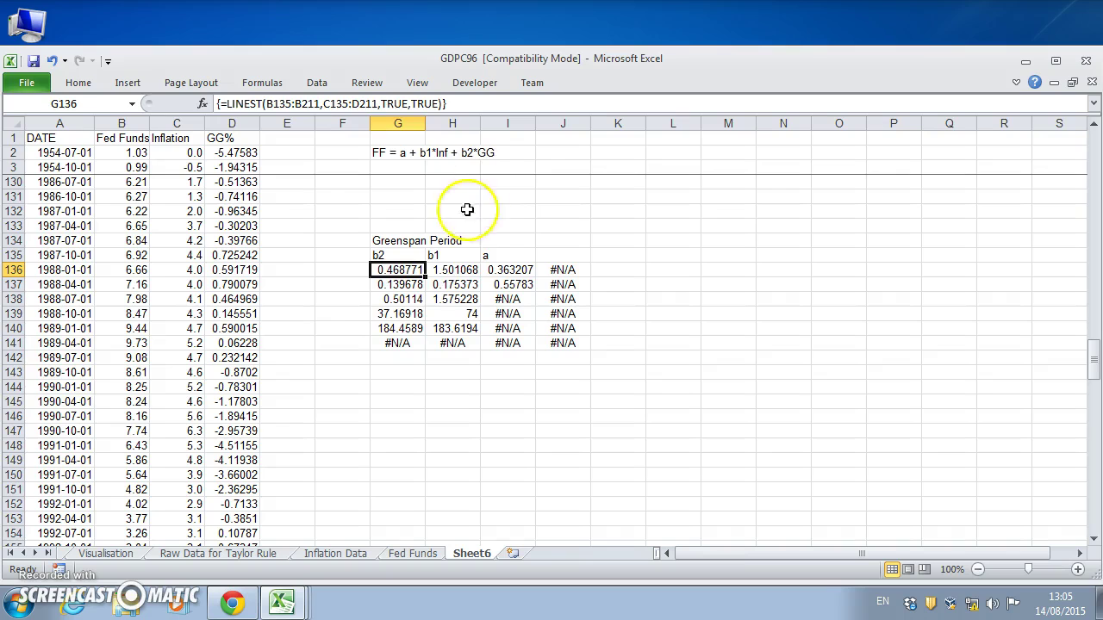
click(451, 254)
click(470, 270)
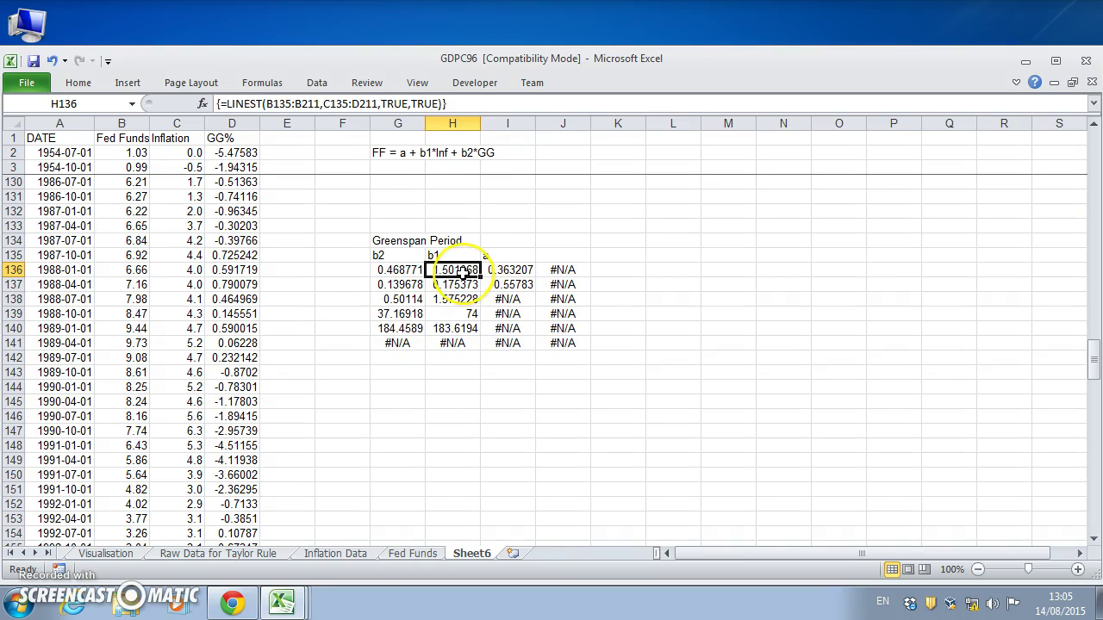
click(502, 270)
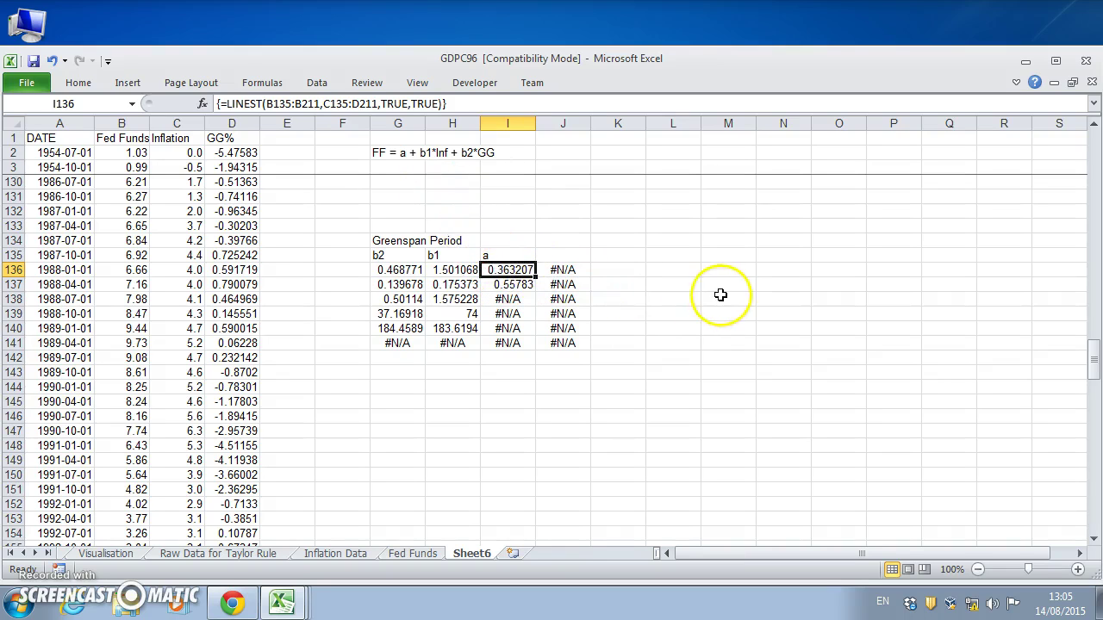
Label the first two rows of the regression output "Coeff" in F136 and "S.E." in F137.
click(344, 268)
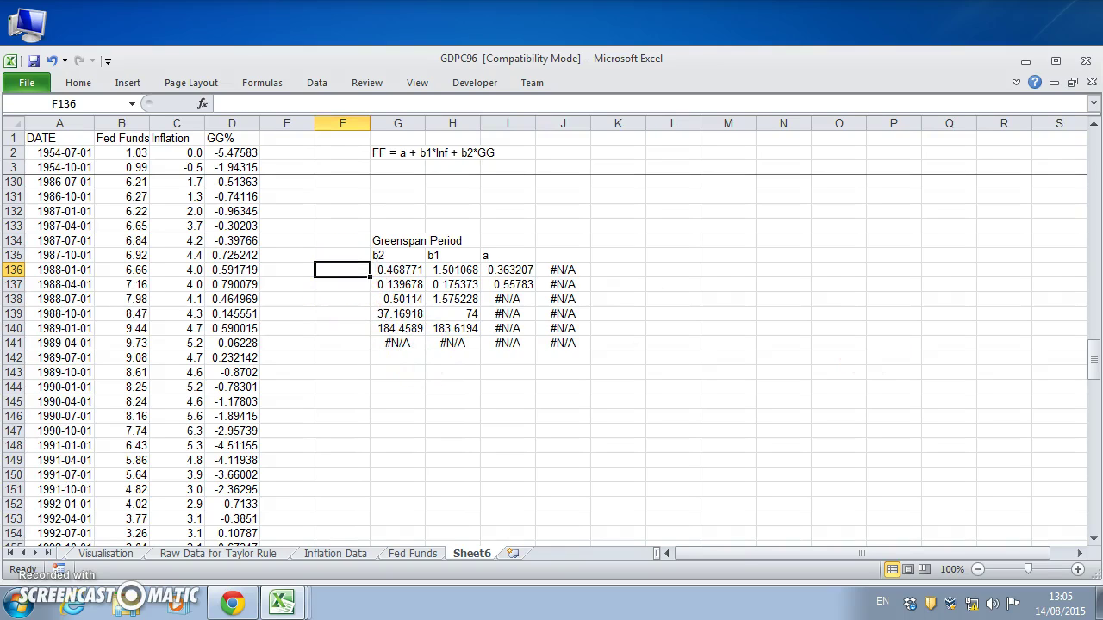
text(Coeff)
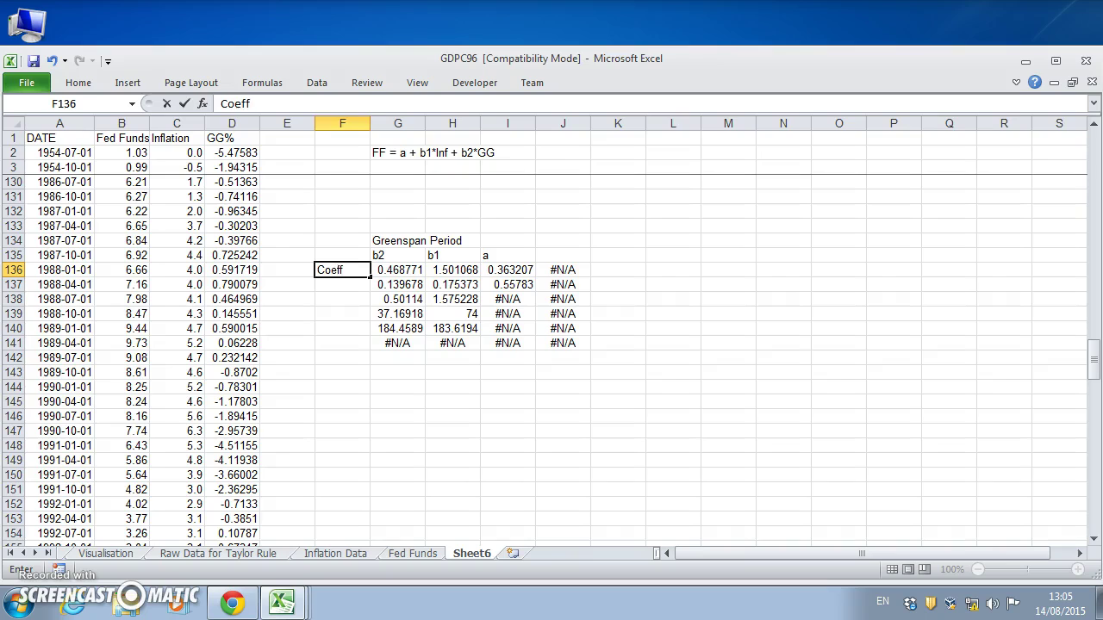
key(Return)
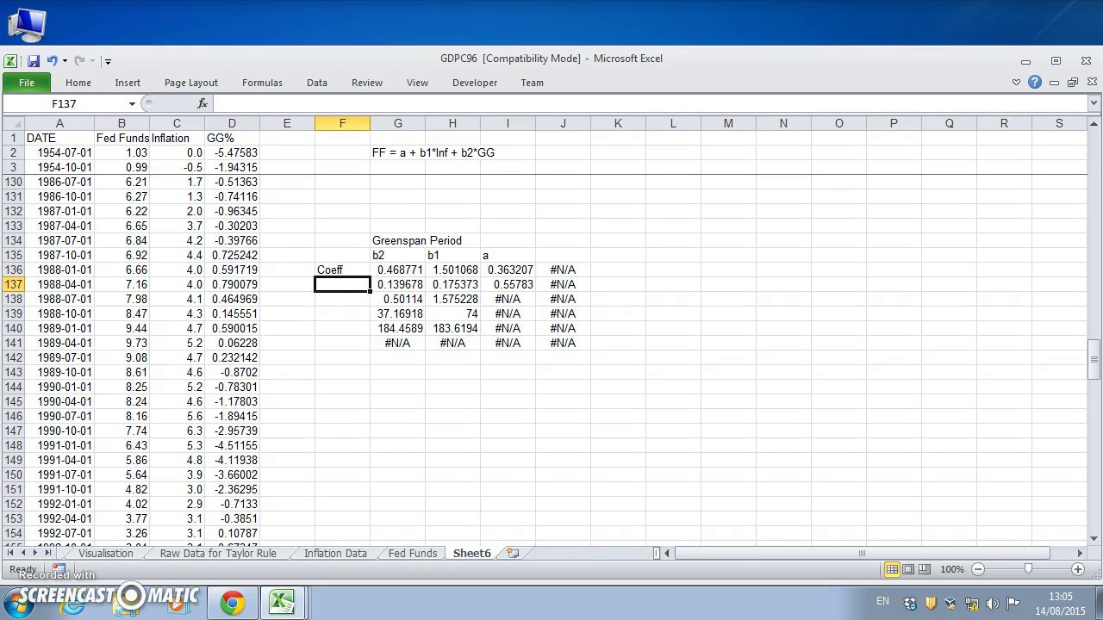
text(S.E.)
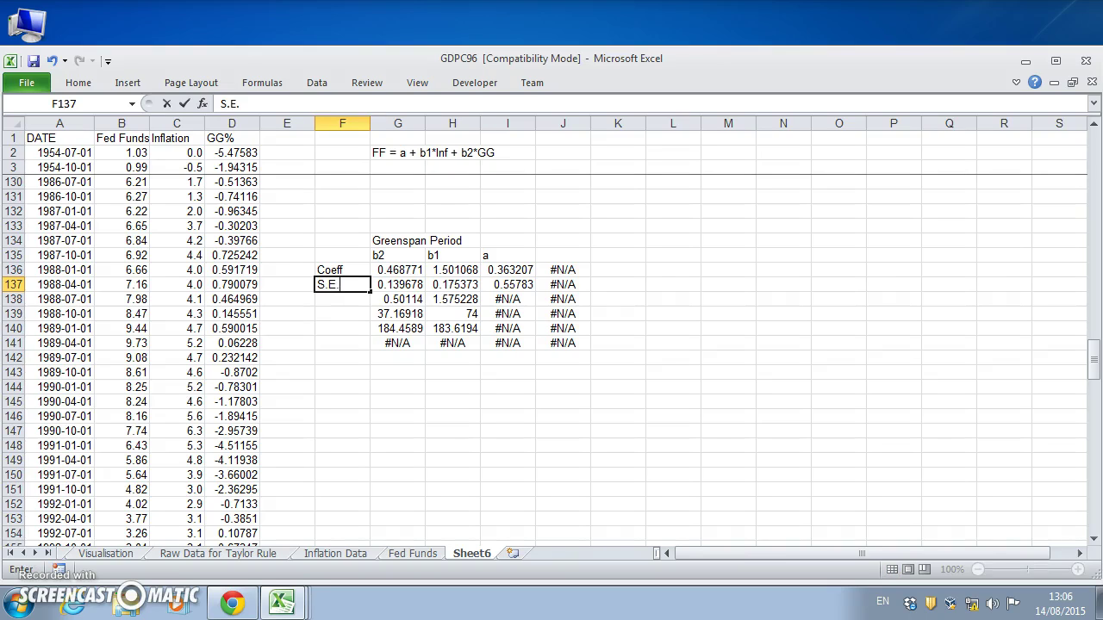
key(Return)
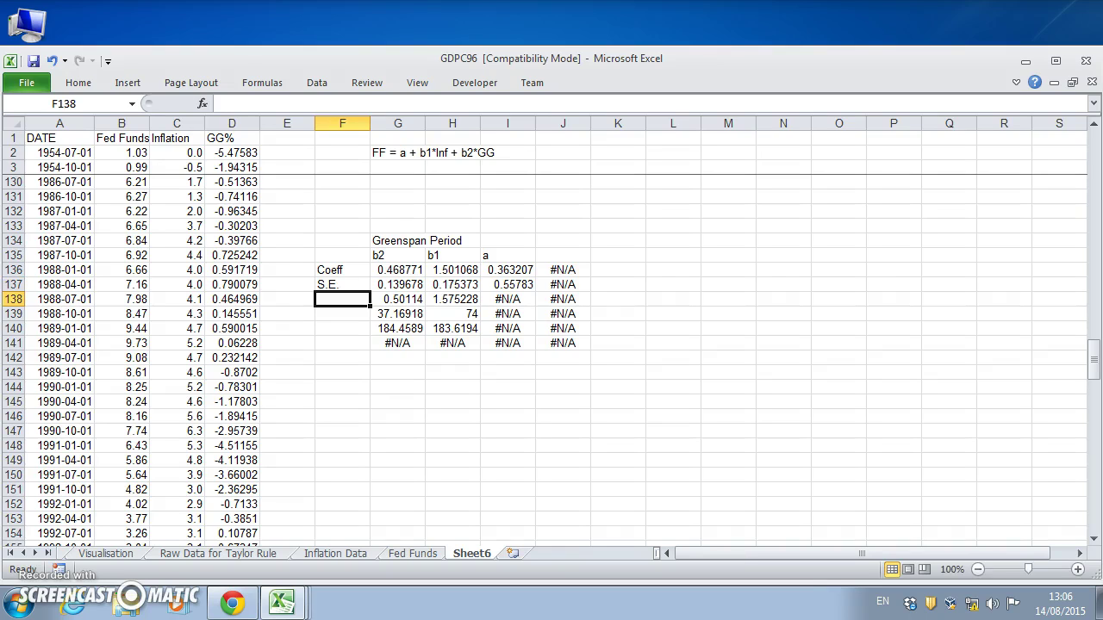
click(402, 298)
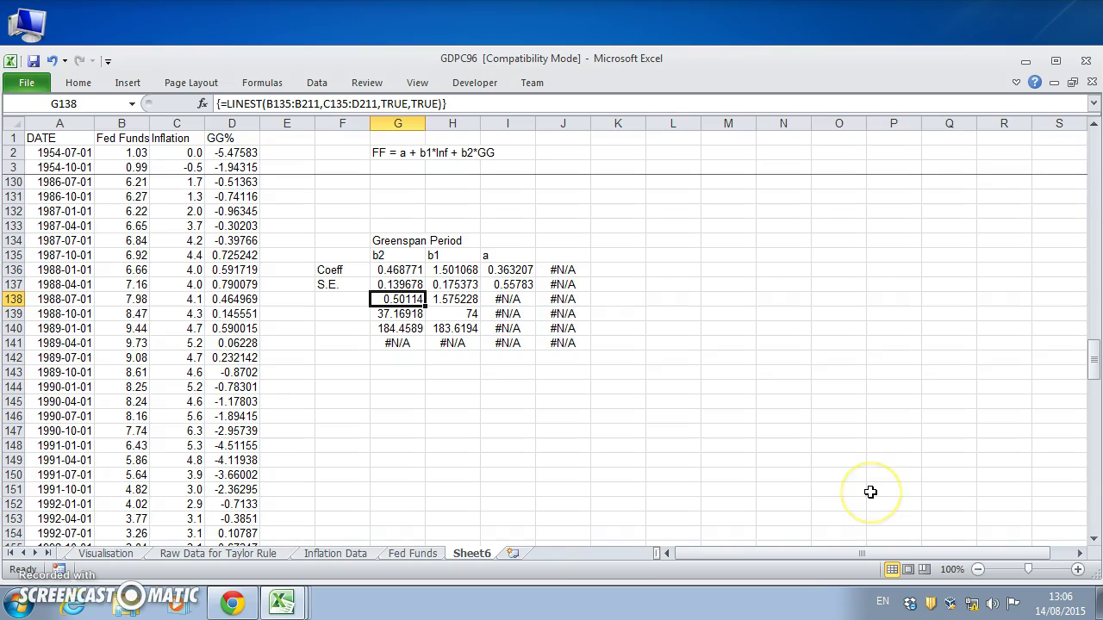
Add the row label "t-stats" in F143 below the regression output.
click(397, 371)
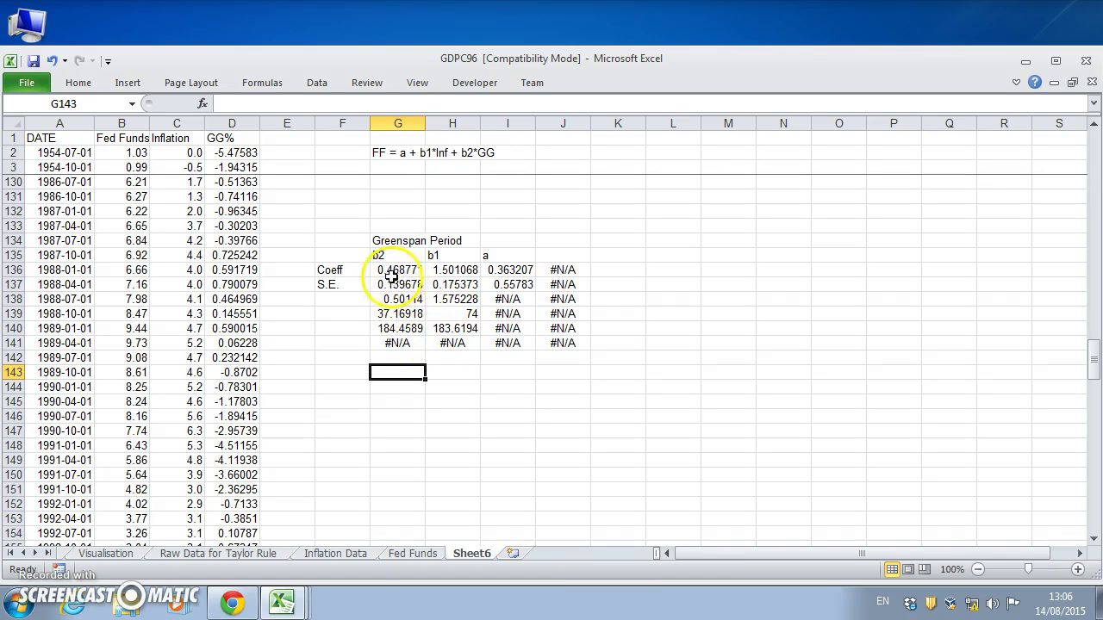
click(345, 372)
text(t-stats)
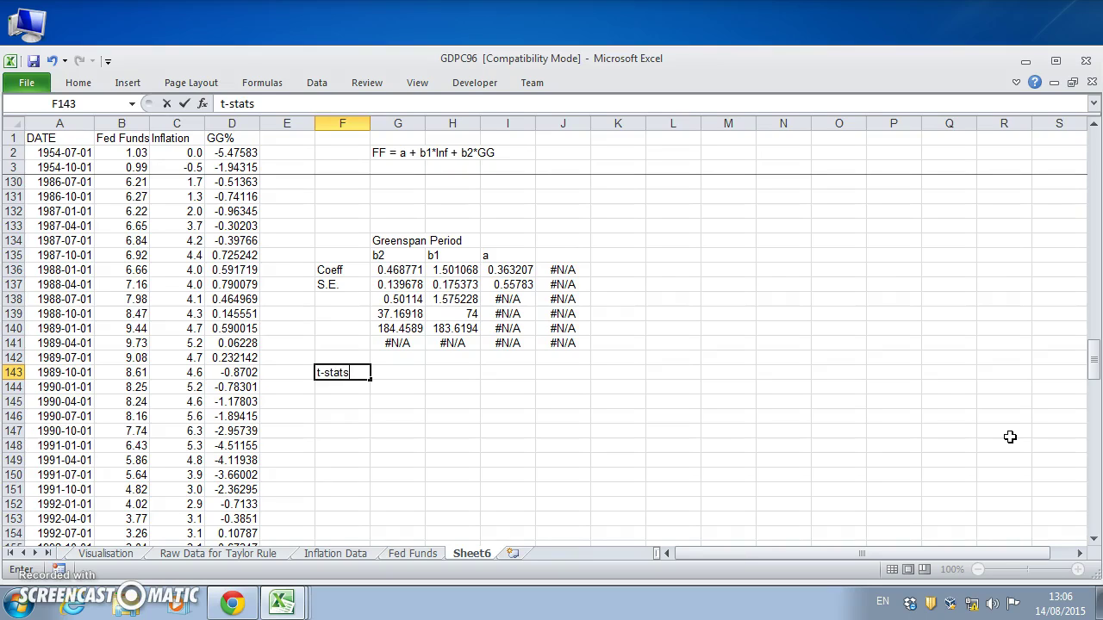
key(Return)
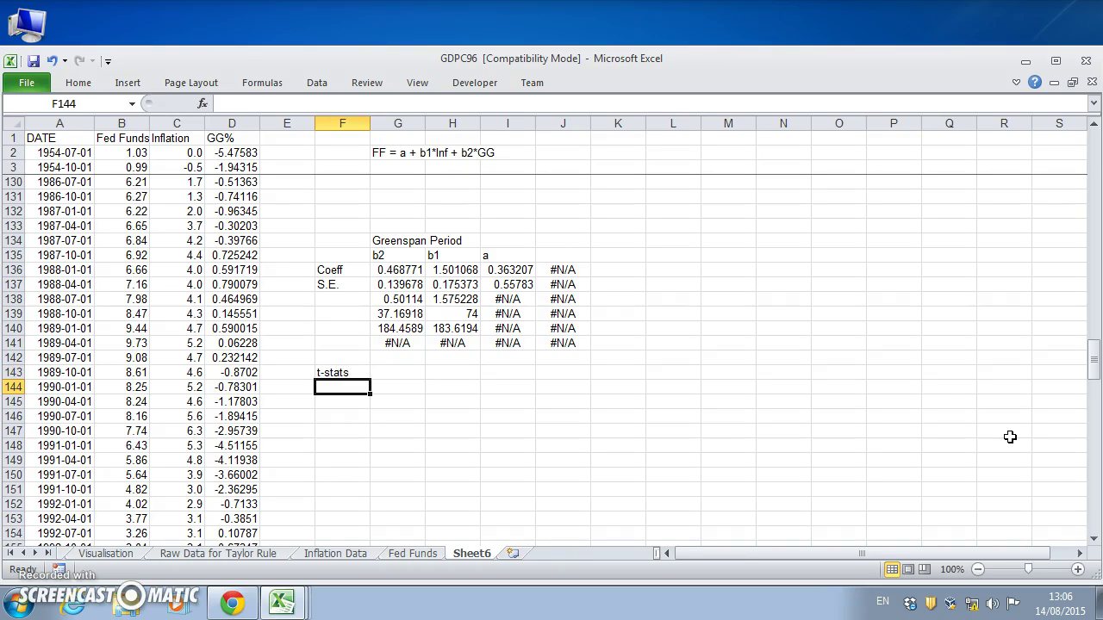
Calculate the t-statistic for b2 in G143 with =G136/G137 and fill the formula across to I143.
key(Right)
key(Up)
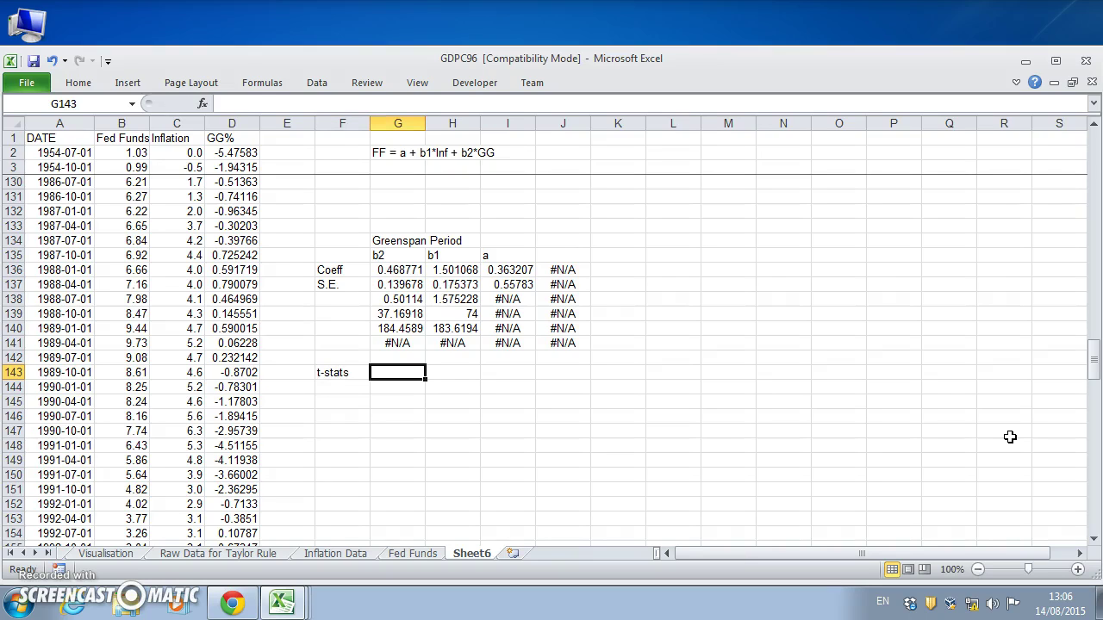
text(=)
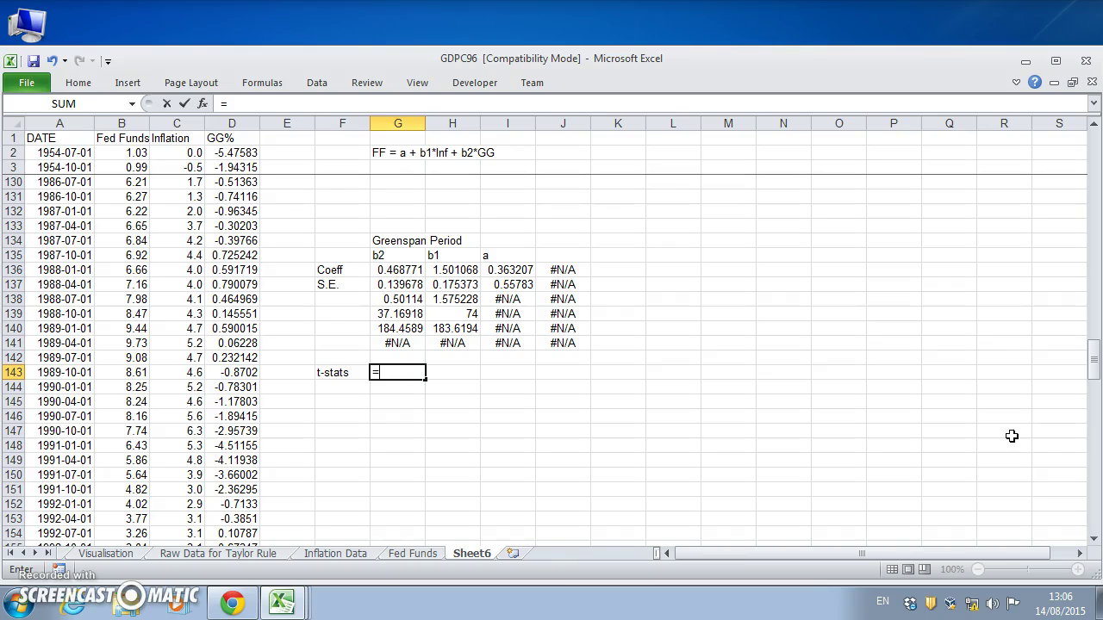
click(405, 268)
text(/)
click(401, 285)
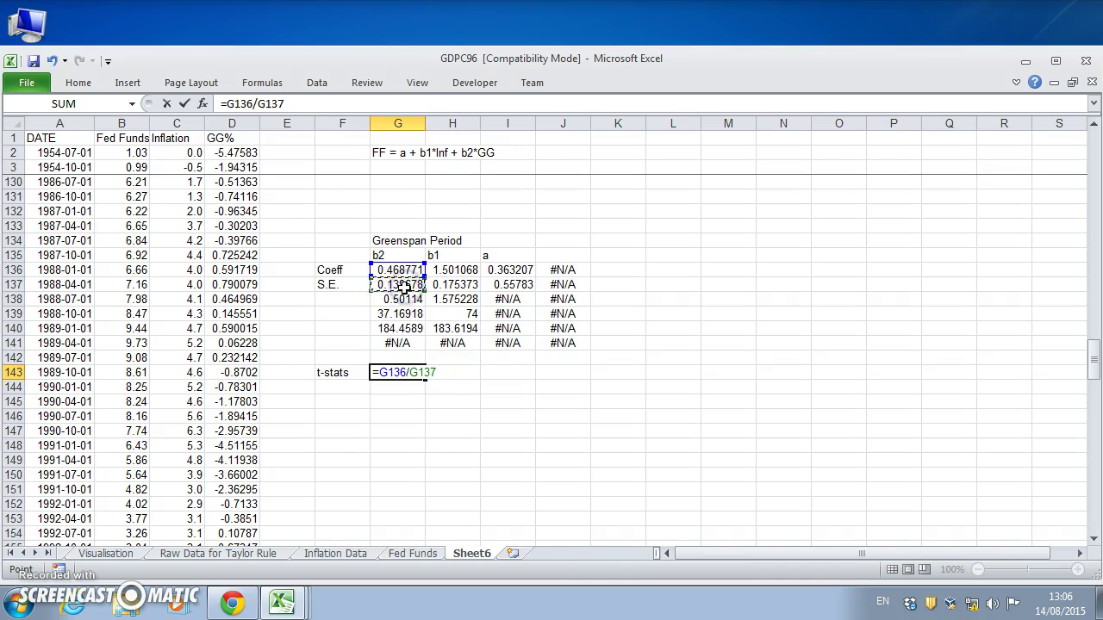
key(Return)
click(402, 372)
drag(424, 379, 517, 379)
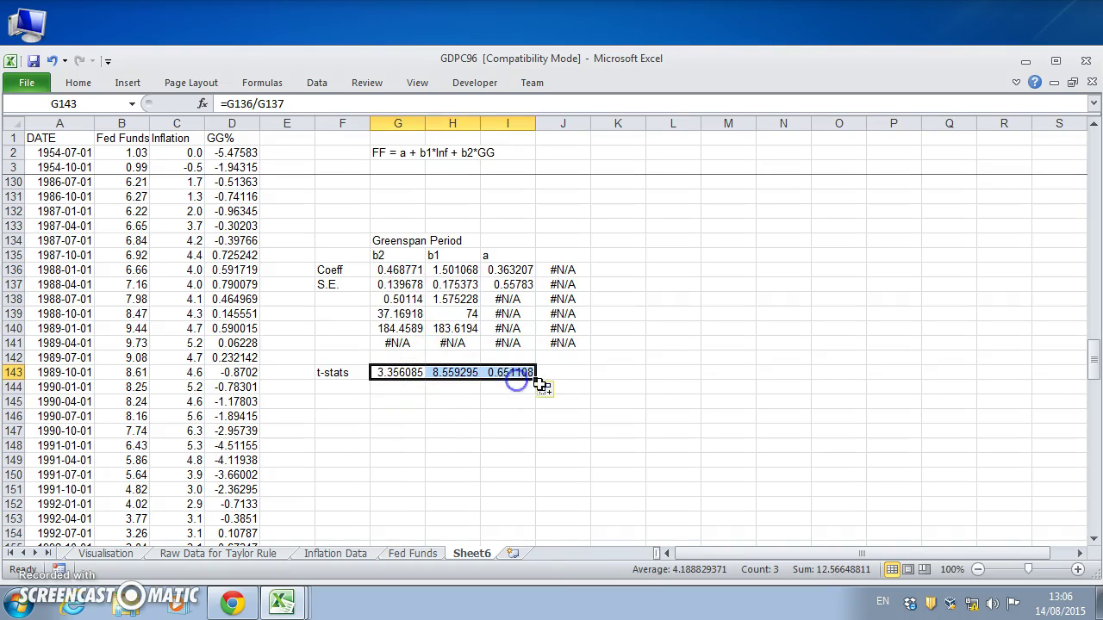
Examine the t-statistics in G143:I143 and compare them with the estimated coefficients for a and b1 in row 136.
click(640, 405)
click(409, 374)
click(444, 369)
click(396, 378)
click(439, 373)
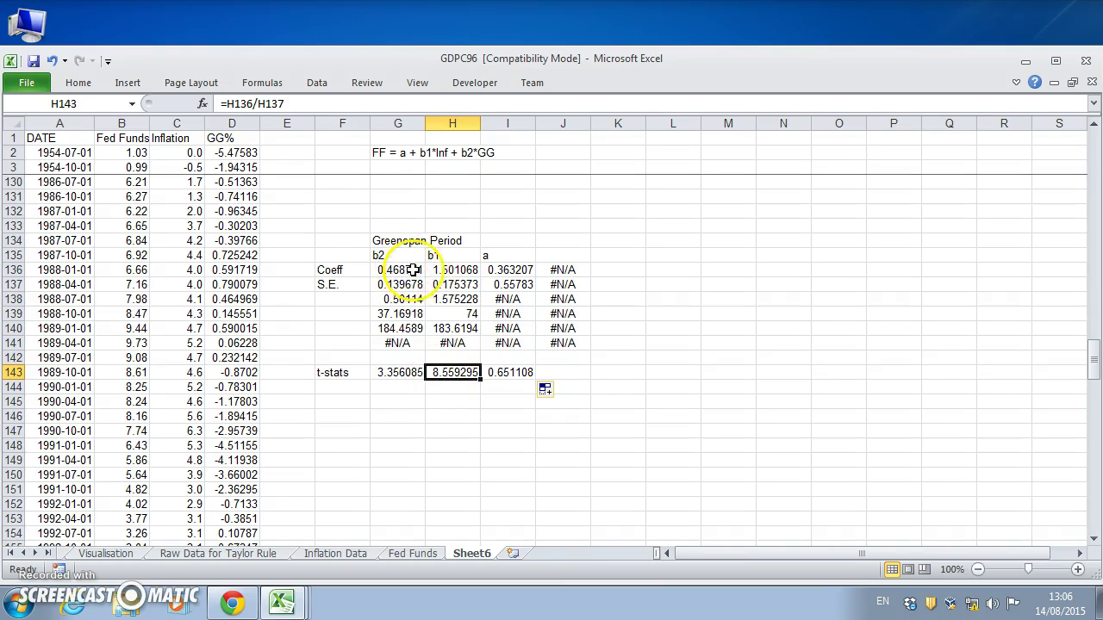
click(517, 373)
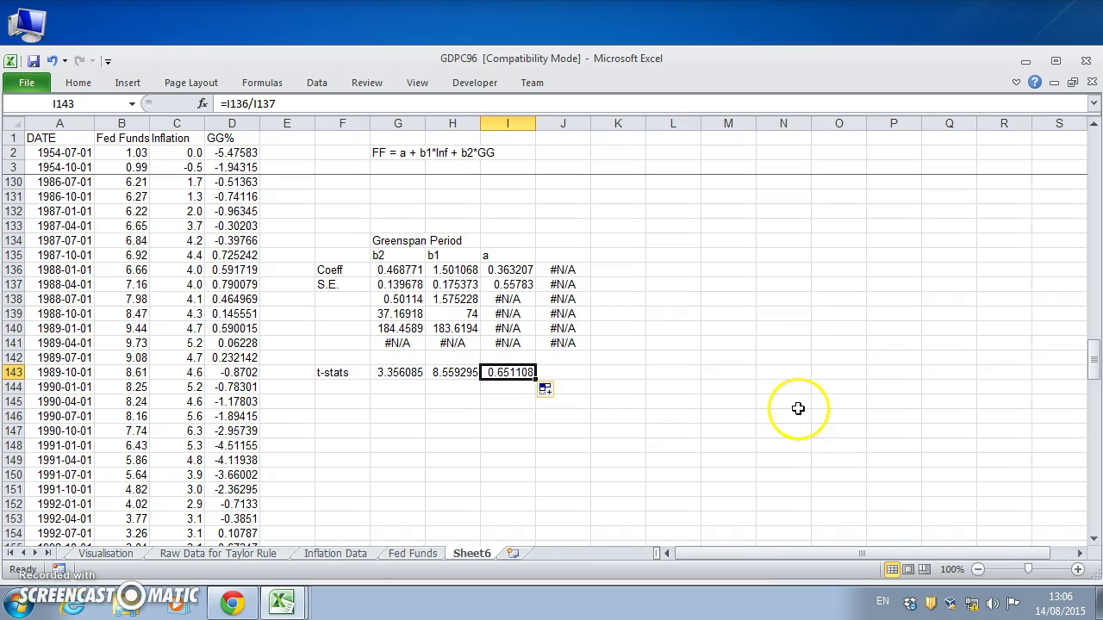
click(512, 270)
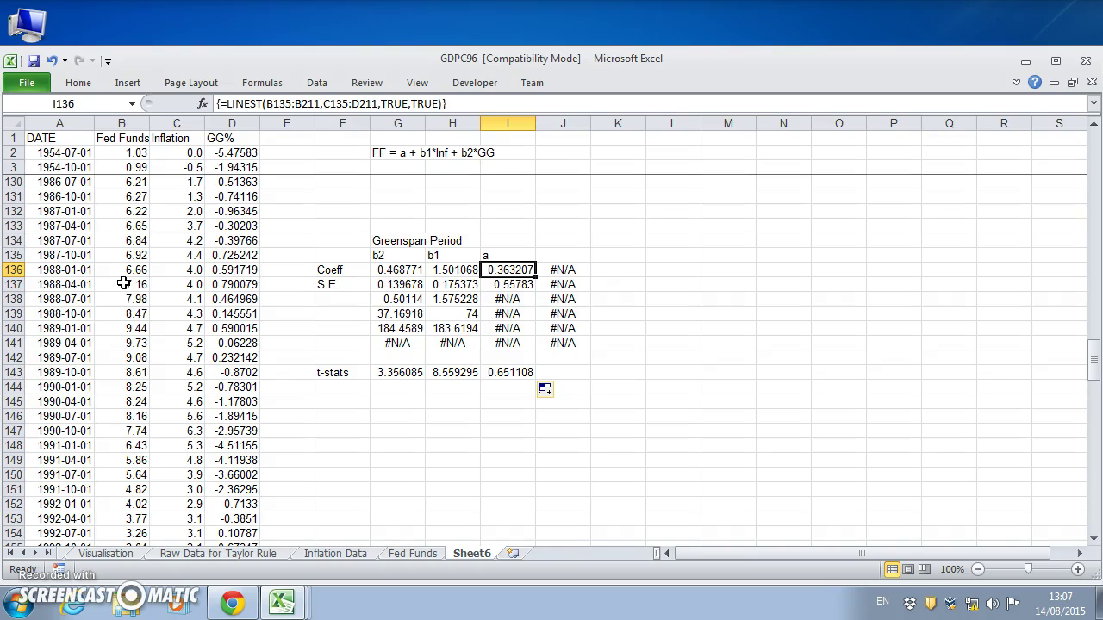
click(453, 270)
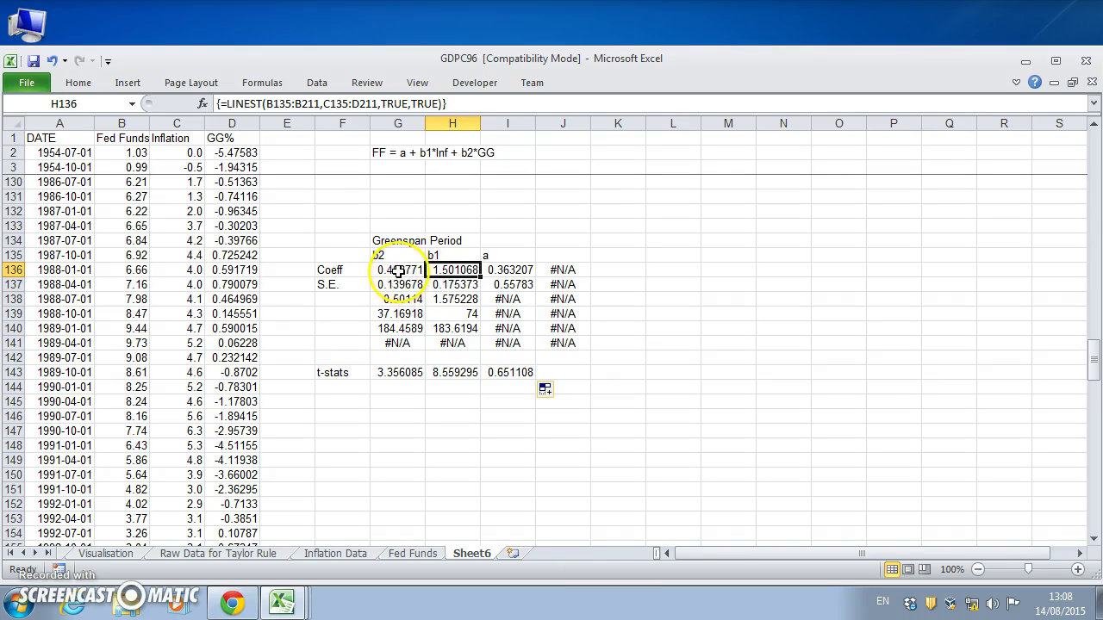
Apply an outside border around the coefficient row F136:I136.
drag(352, 270, 504, 270)
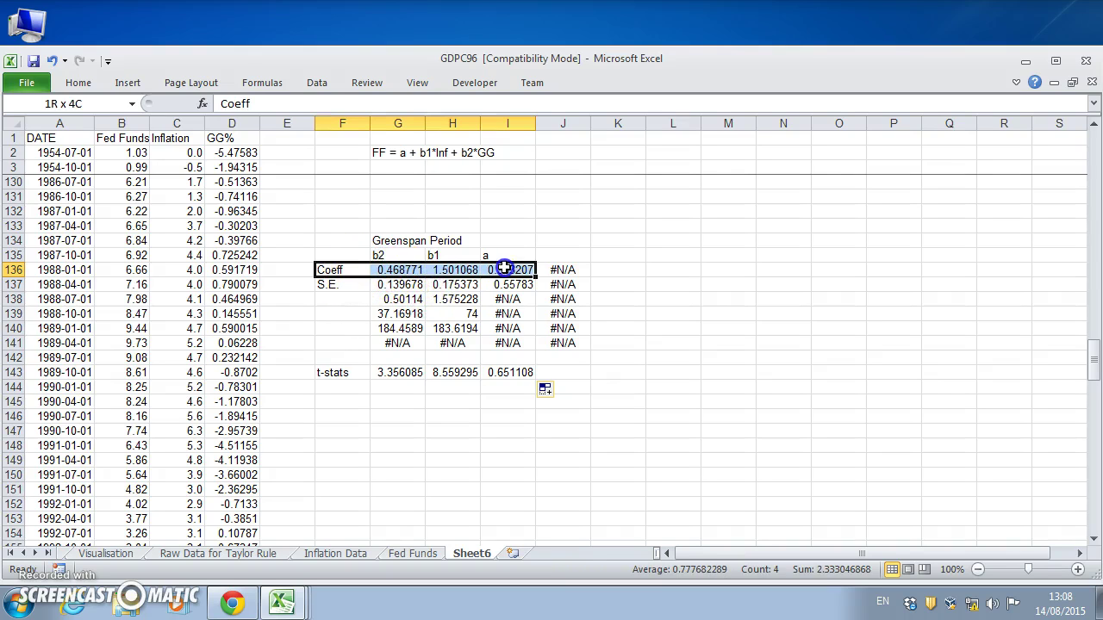
click(82, 84)
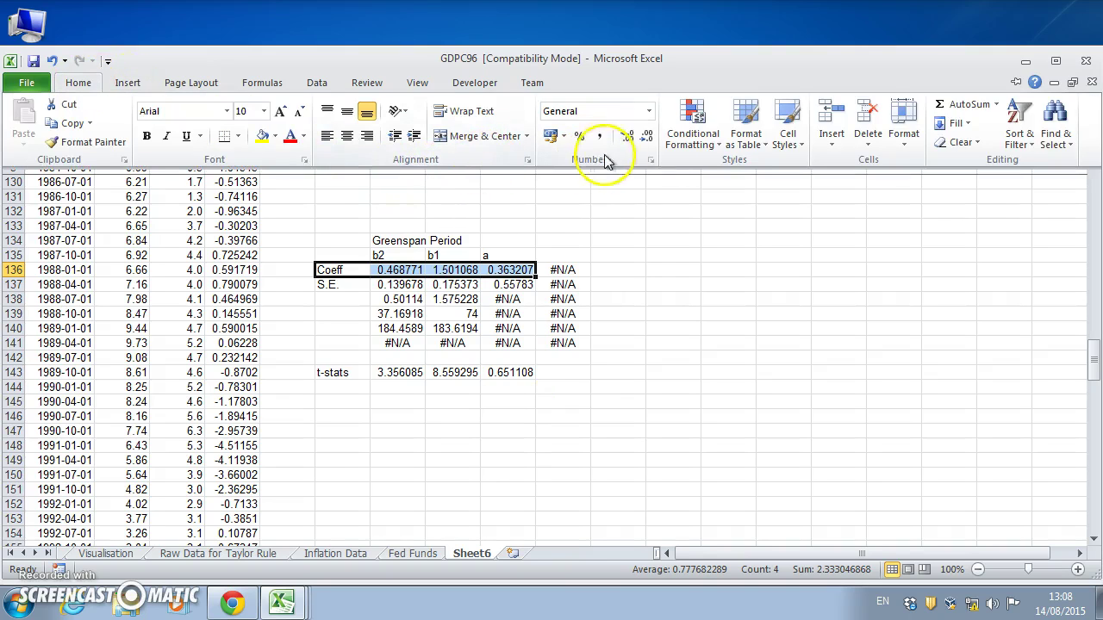
click(237, 136)
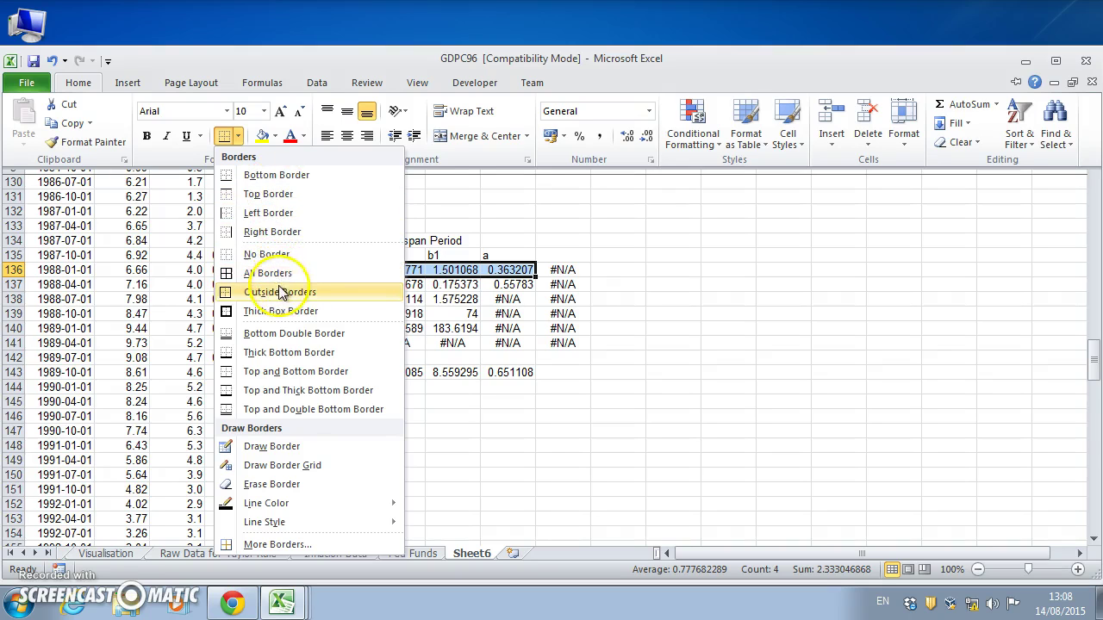
click(281, 293)
click(766, 371)
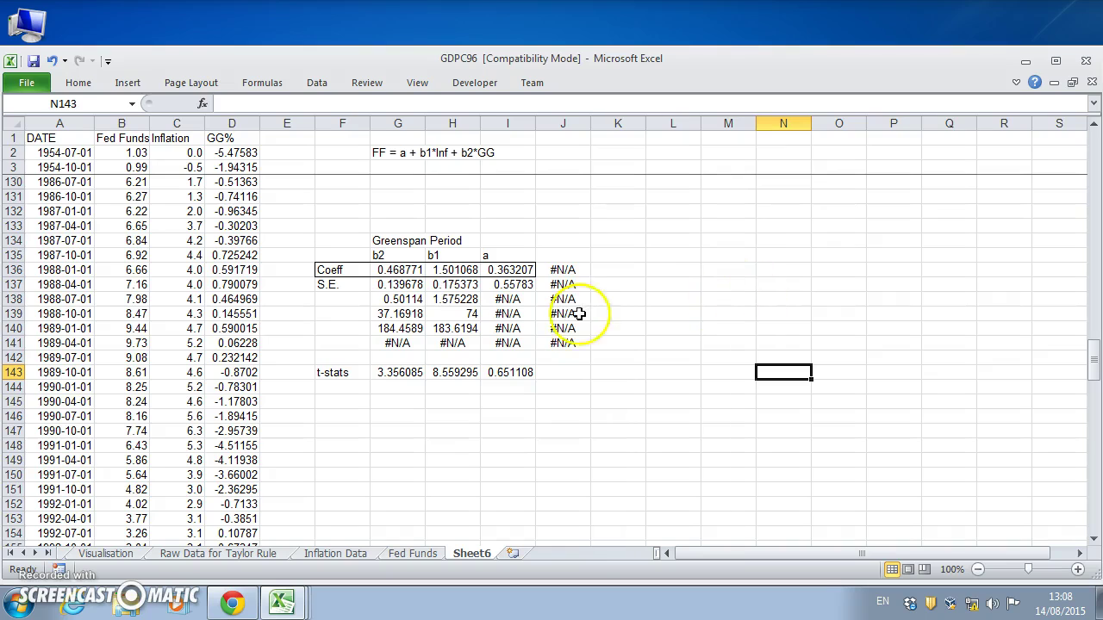
click(441, 429)
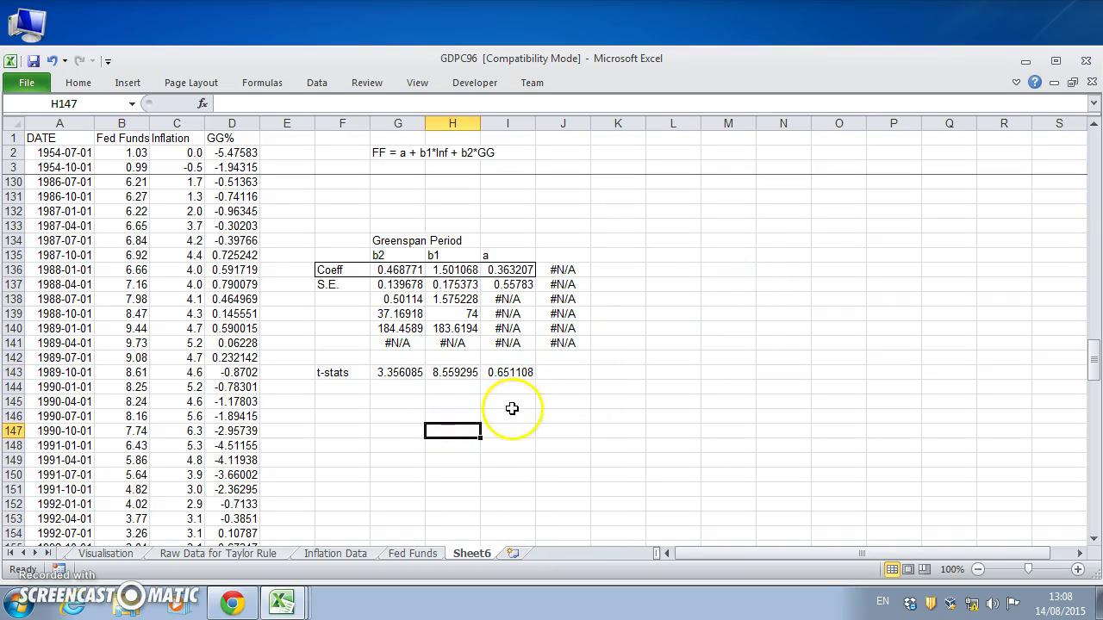
Rename the Sheet6 worksheet as "Taylor Rule Greenspan".
click(479, 556)
double_click(474, 554)
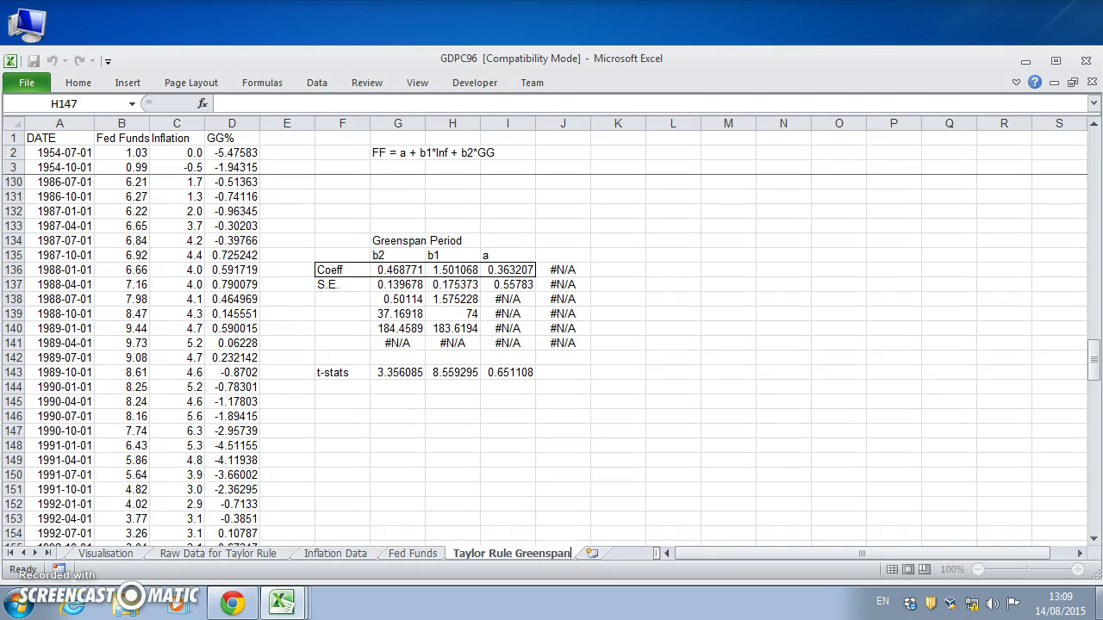
click(448, 435)
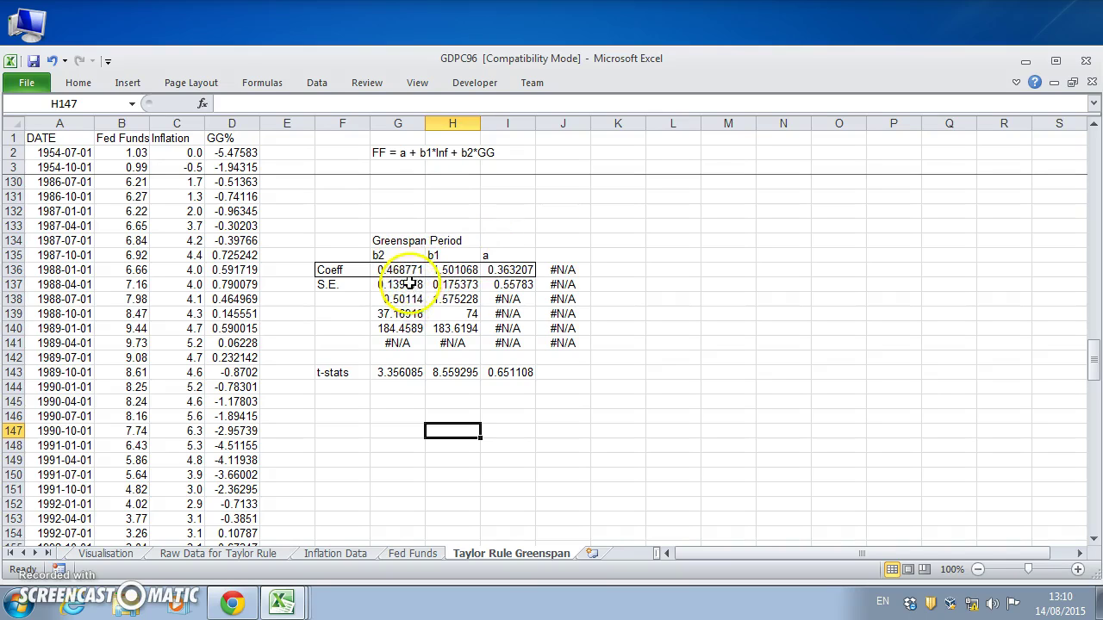
Enter the theoretical Taylor rule coefficients 0.5, 1.5 and 1 in G132:I132 above the Greenspan estimates.
click(397, 198)
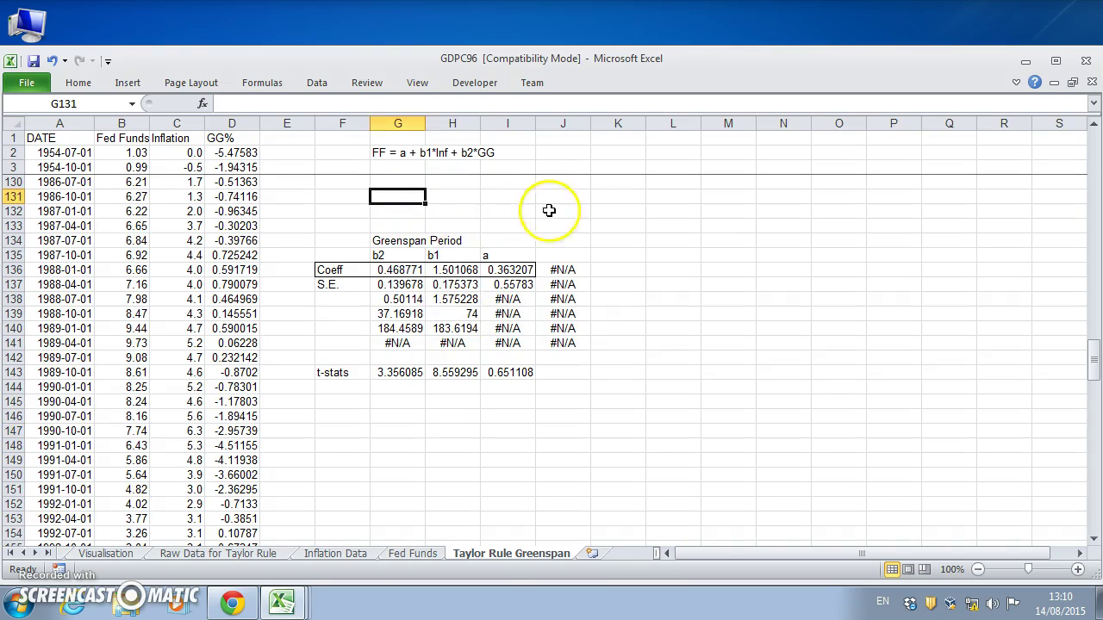
click(405, 215)
text(0.5)
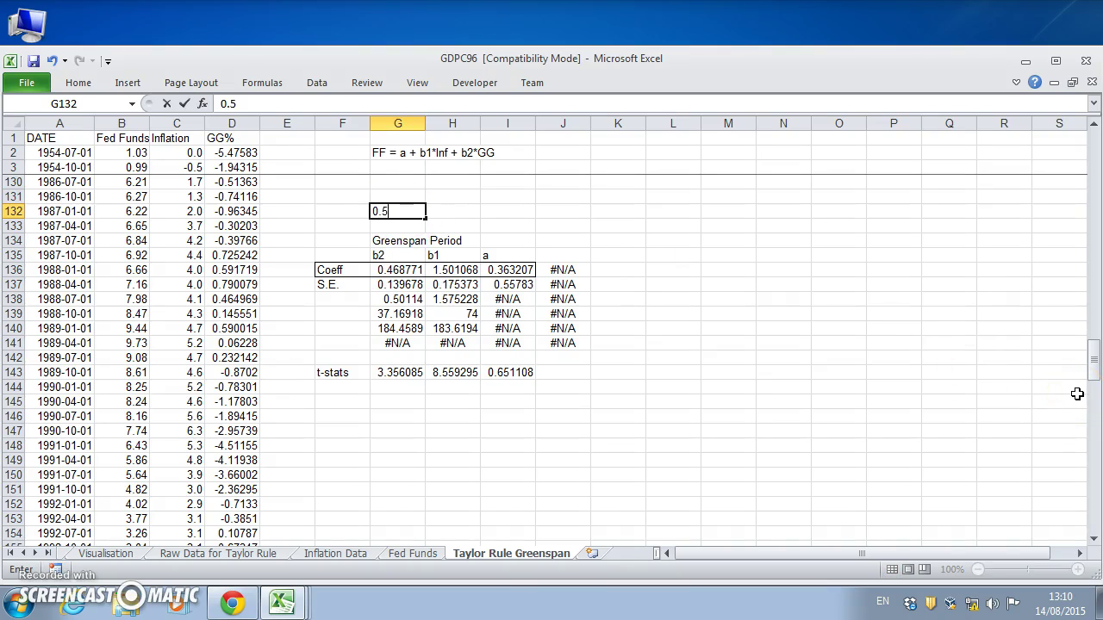
key(Tab)
text(1)
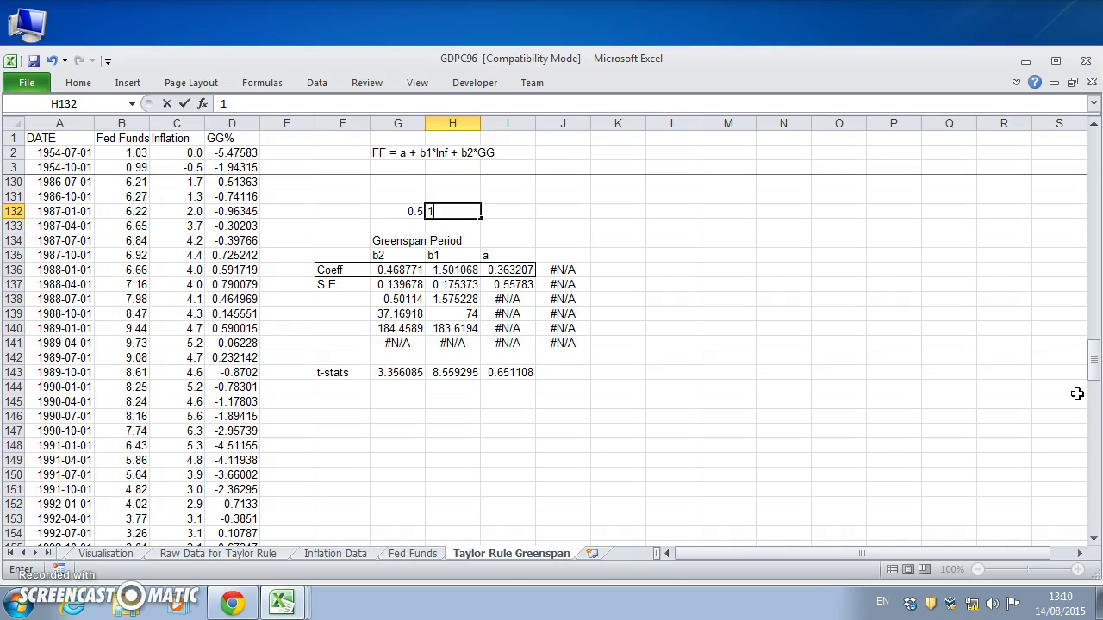
key(Tab)
text(1)
key(Return)
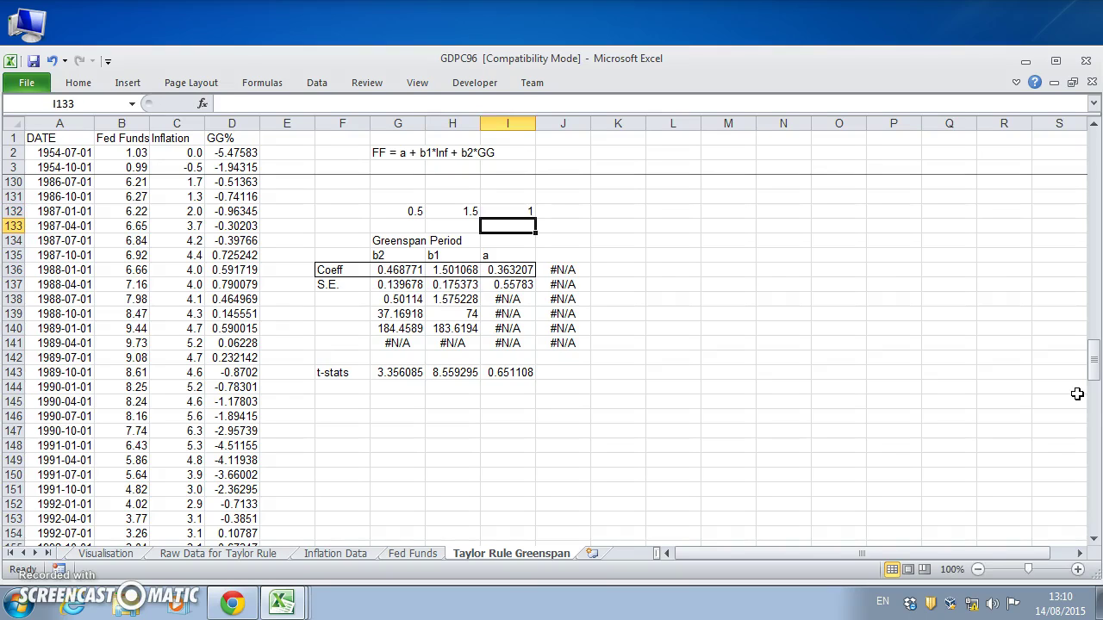
click(934, 504)
Copy the coefficient labels b2, b1 and a from G135:I135 to G131:I131.
click(400, 182)
drag(397, 252, 493, 255)
right_click(493, 256)
click(509, 283)
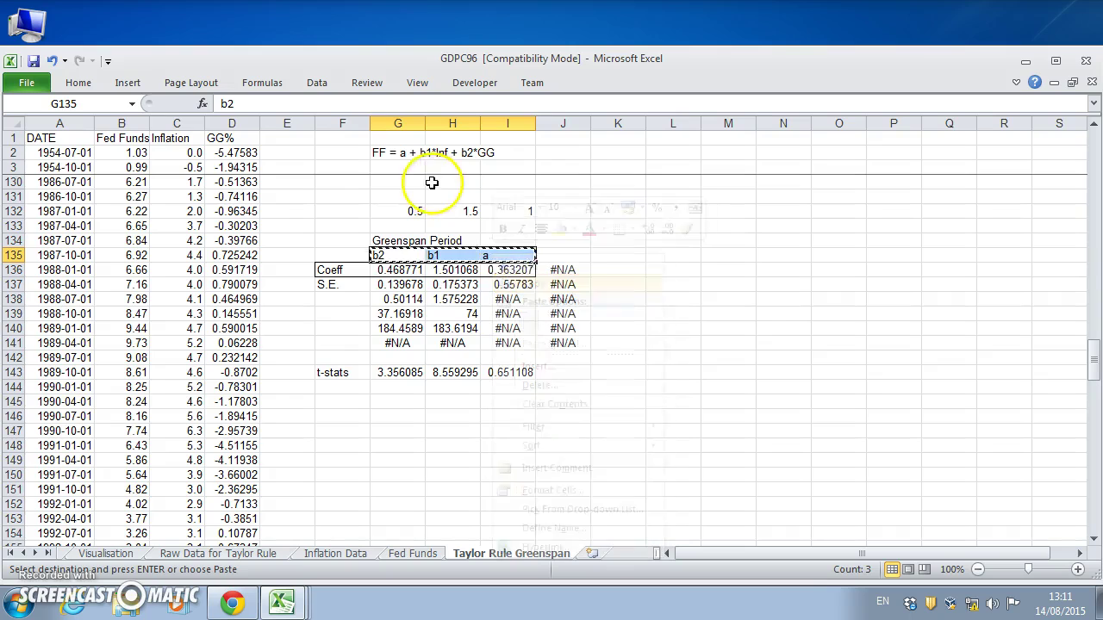
click(405, 196)
right_click(405, 198)
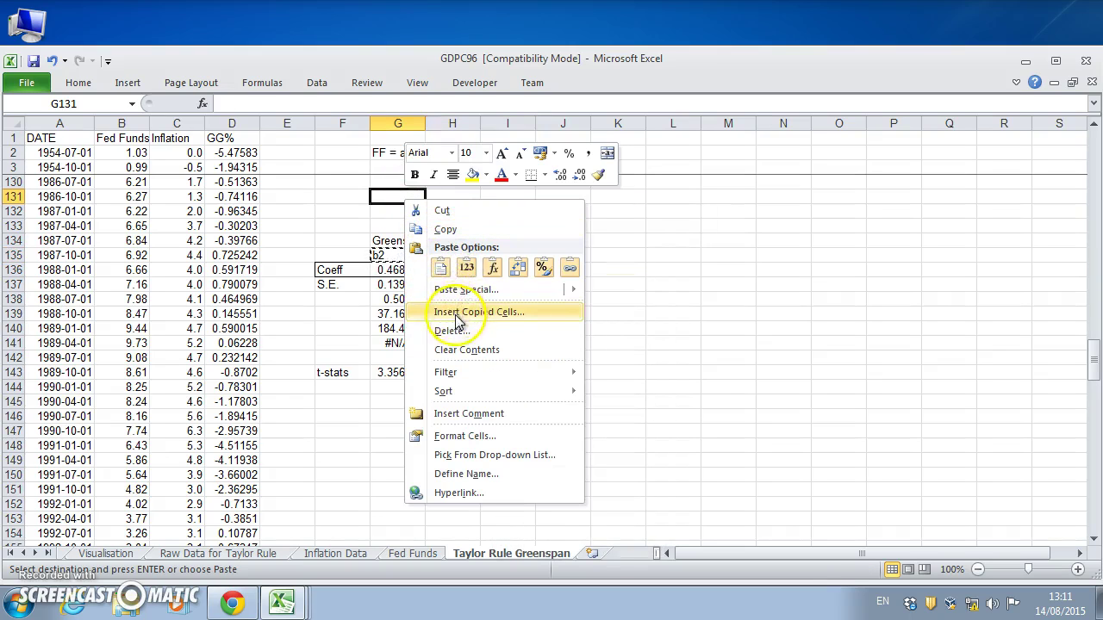
click(441, 268)
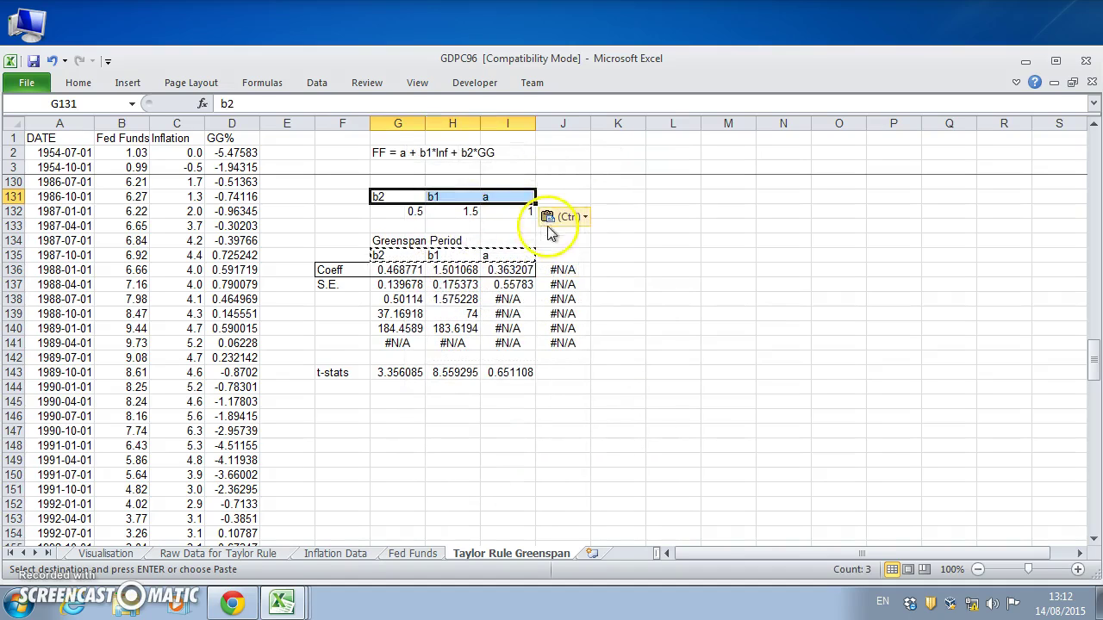
click(552, 231)
click(618, 211)
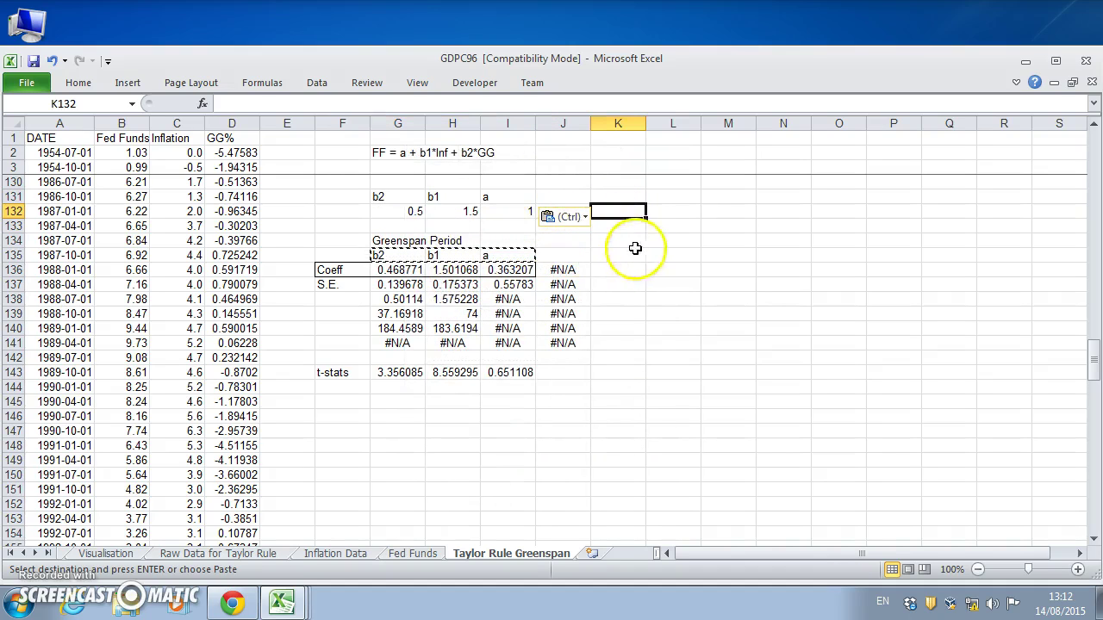
Add the heading "Taylor Rule" in G130 above the copied coefficient labels.
click(344, 211)
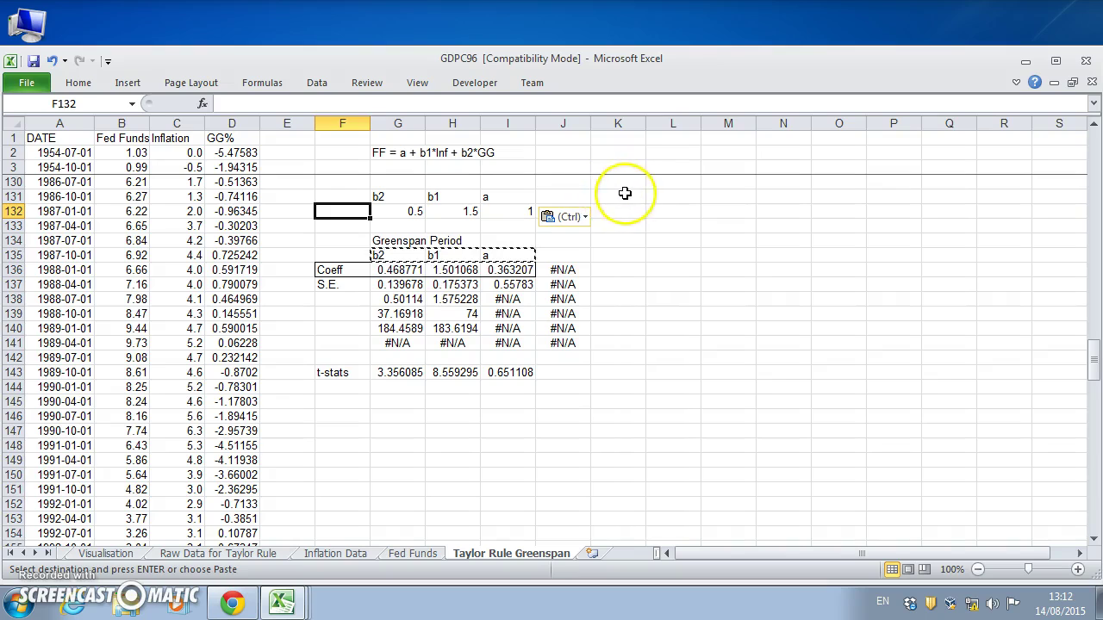
click(399, 179)
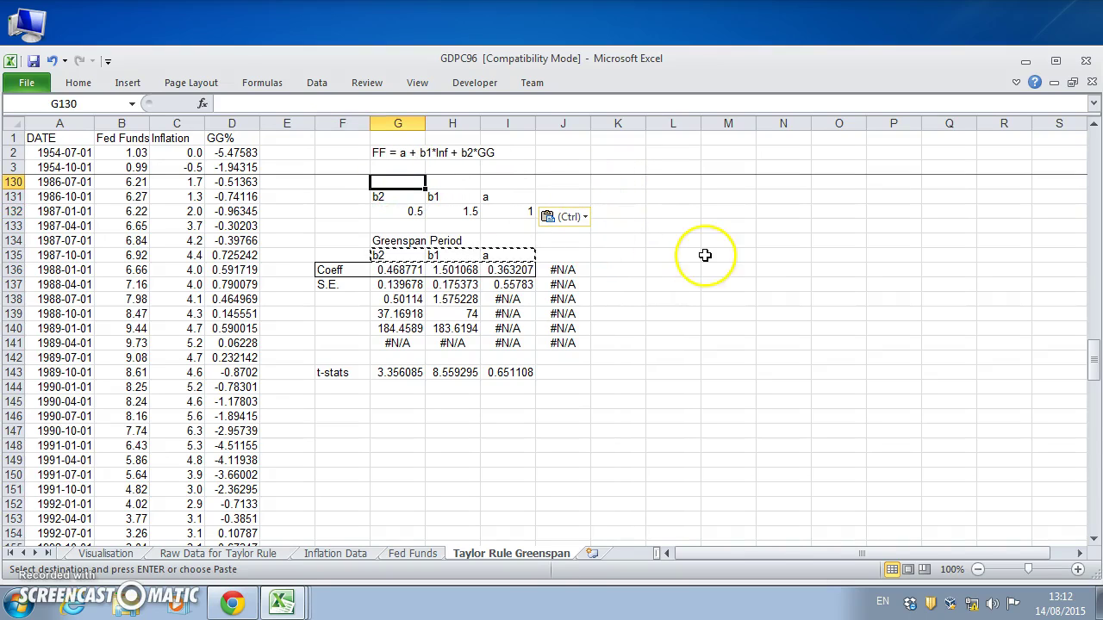
text(Taylor R)
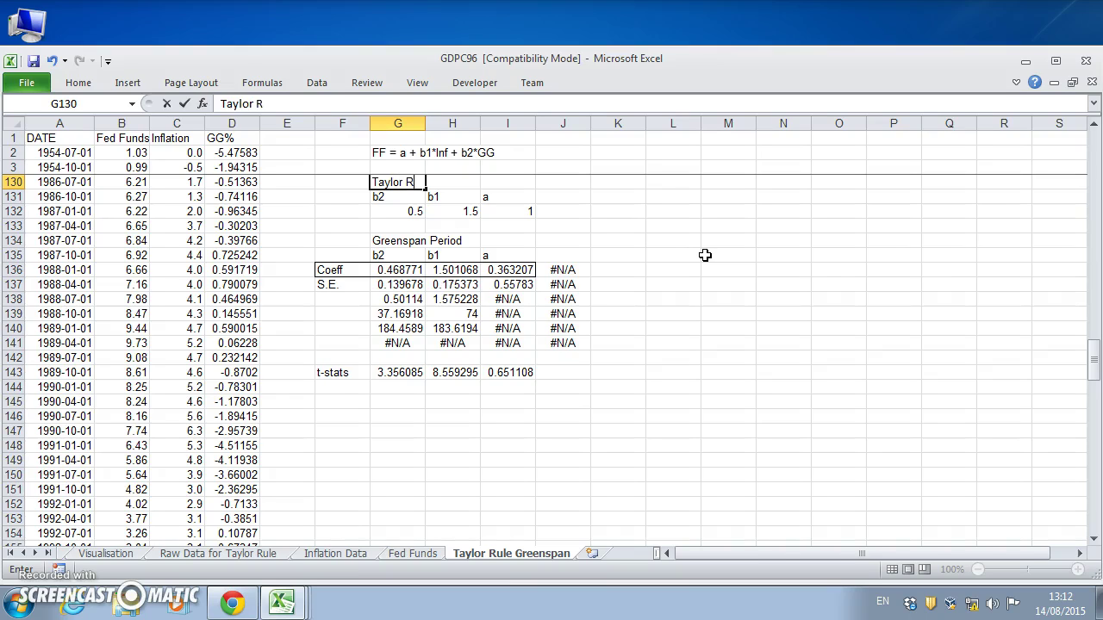
text(ule)
key(Return)
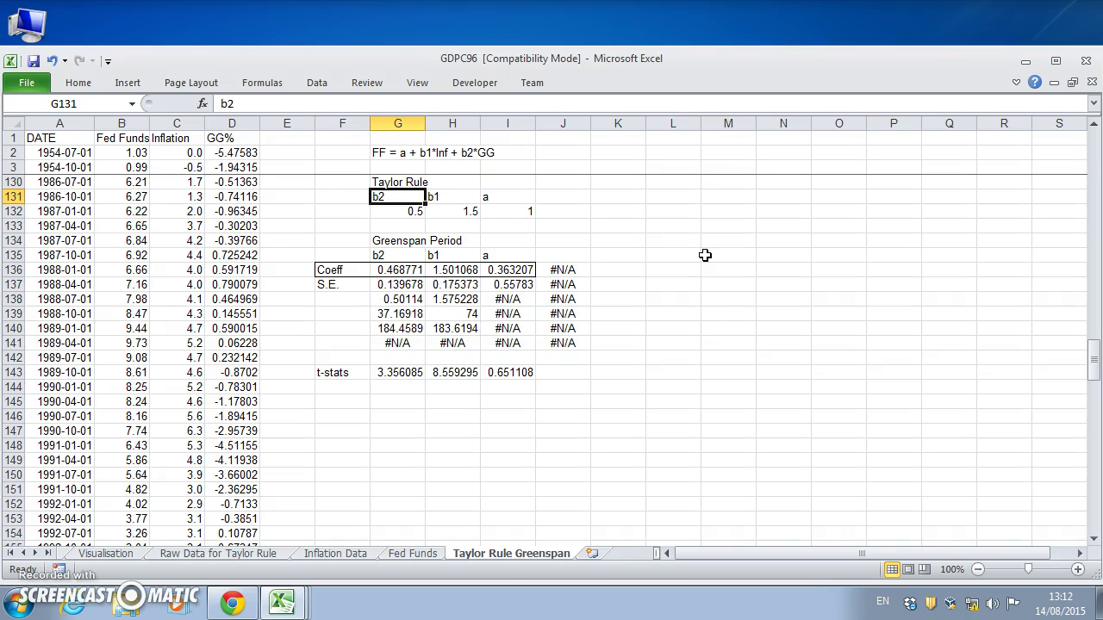